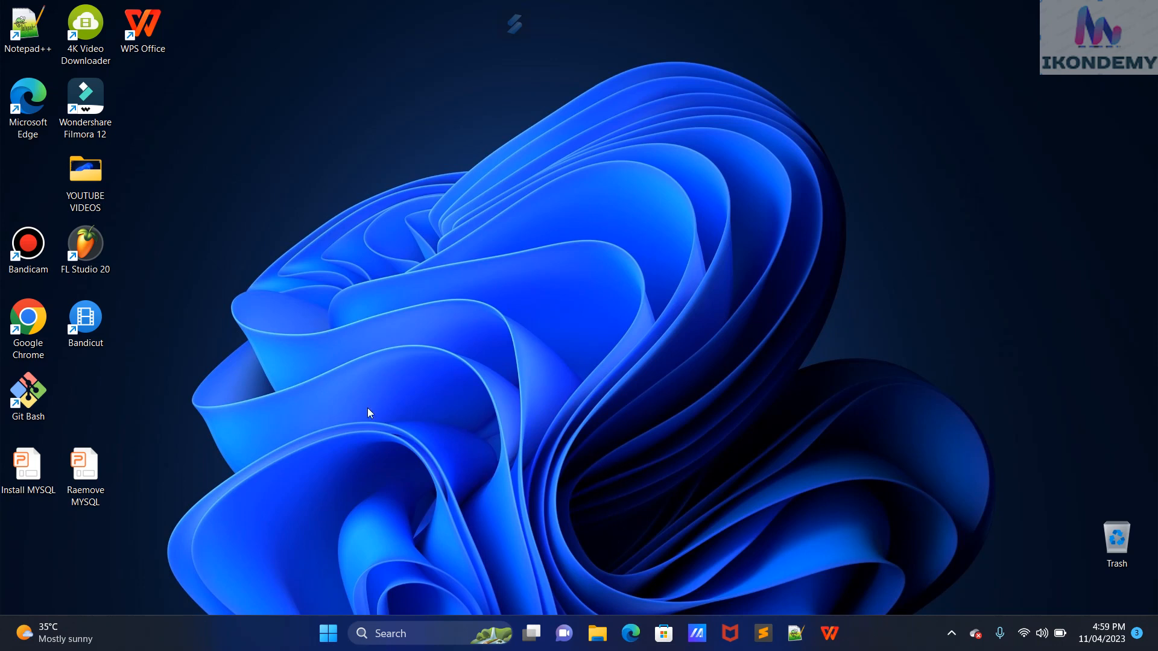
# Step: Open Google Chrome, search Google for "vscode" and go to the official Visual Studio Code website
pyautogui.doubleClick(31, 322)
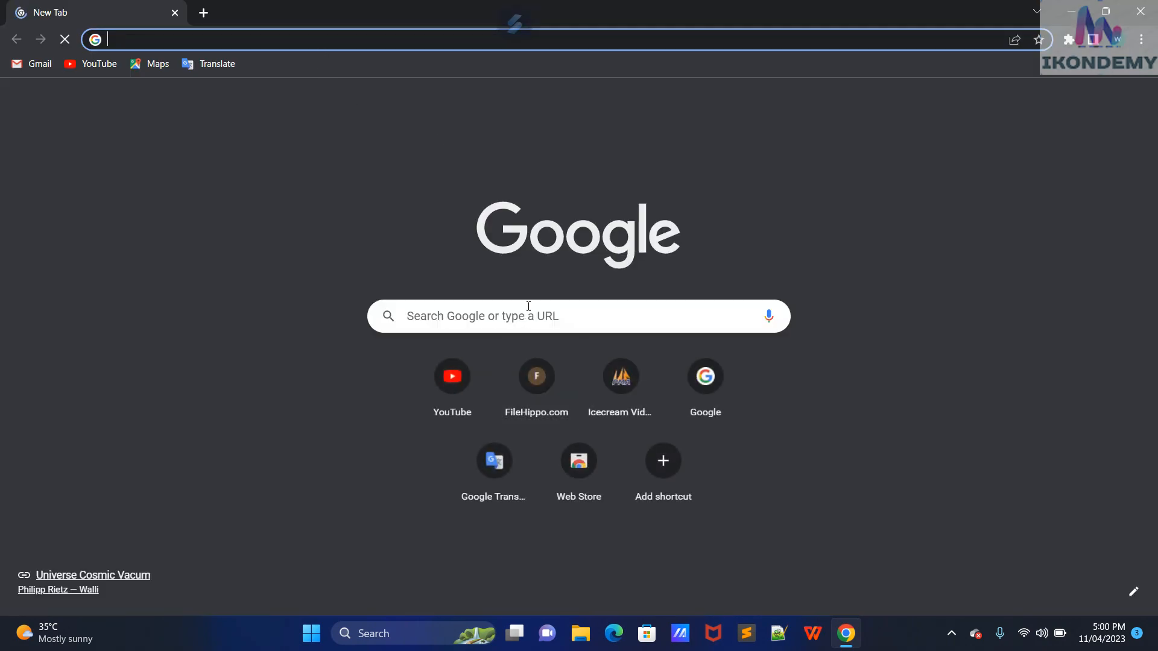
pyautogui.click(528, 307)
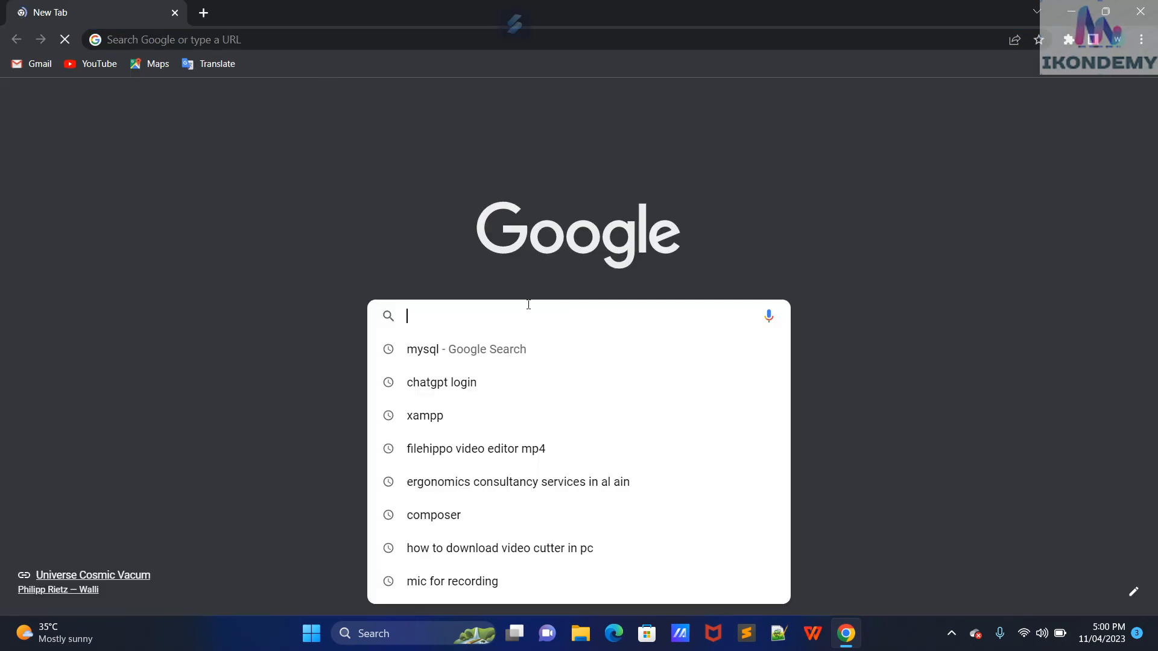
pyautogui.write('v')
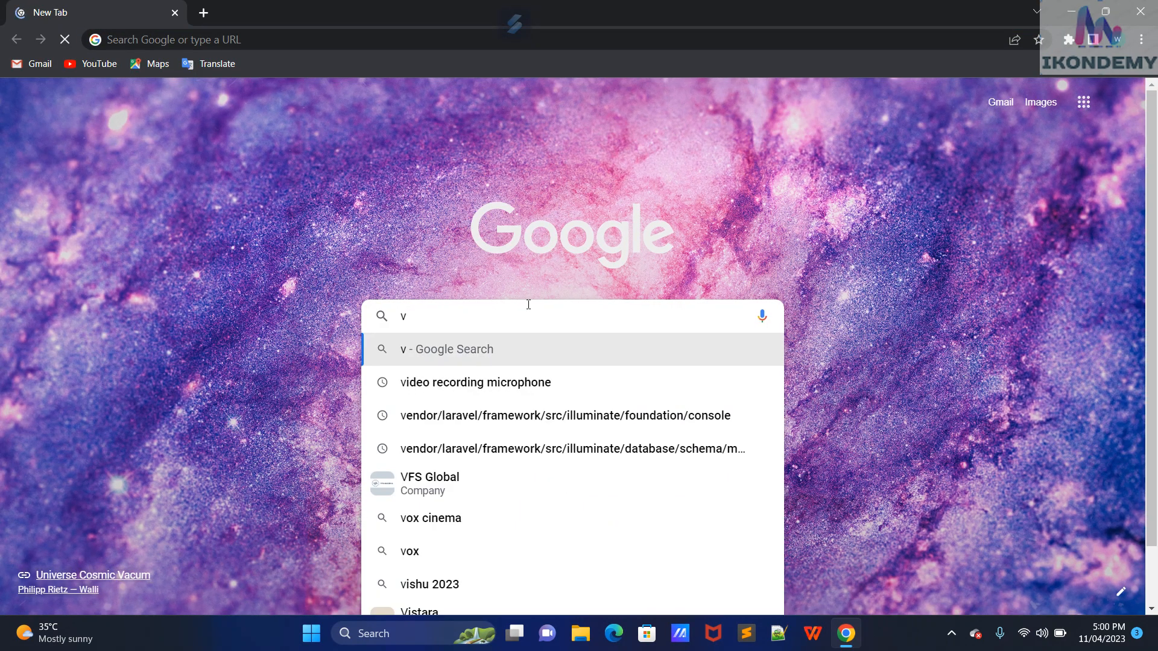
pyautogui.write('scode')
pyautogui.press('Return')
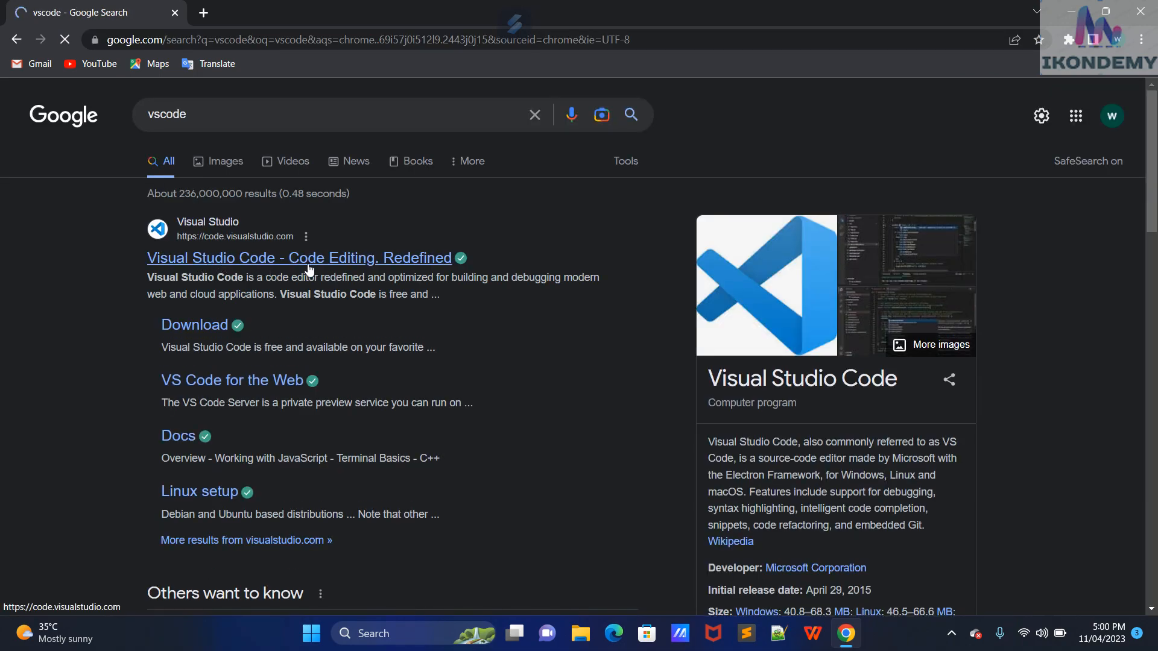
pyautogui.click(369, 262)
pyautogui.click(295, 265)
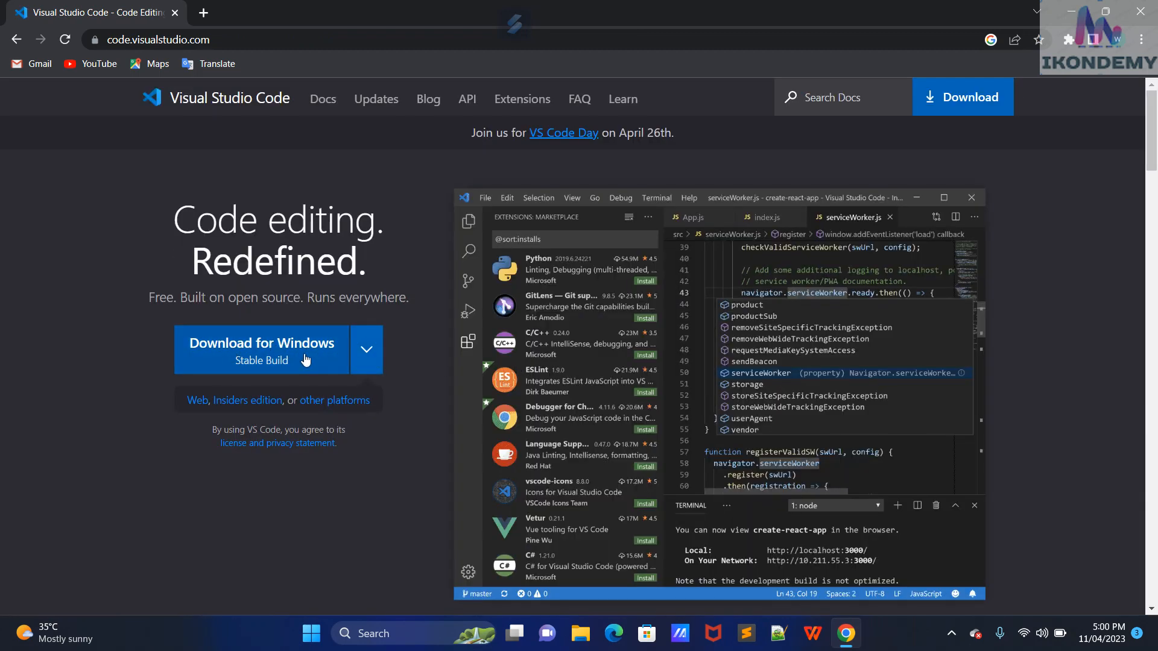
# Step: Download the stable Windows build of Visual Studio Code from the site's home page
pyautogui.click(368, 355)
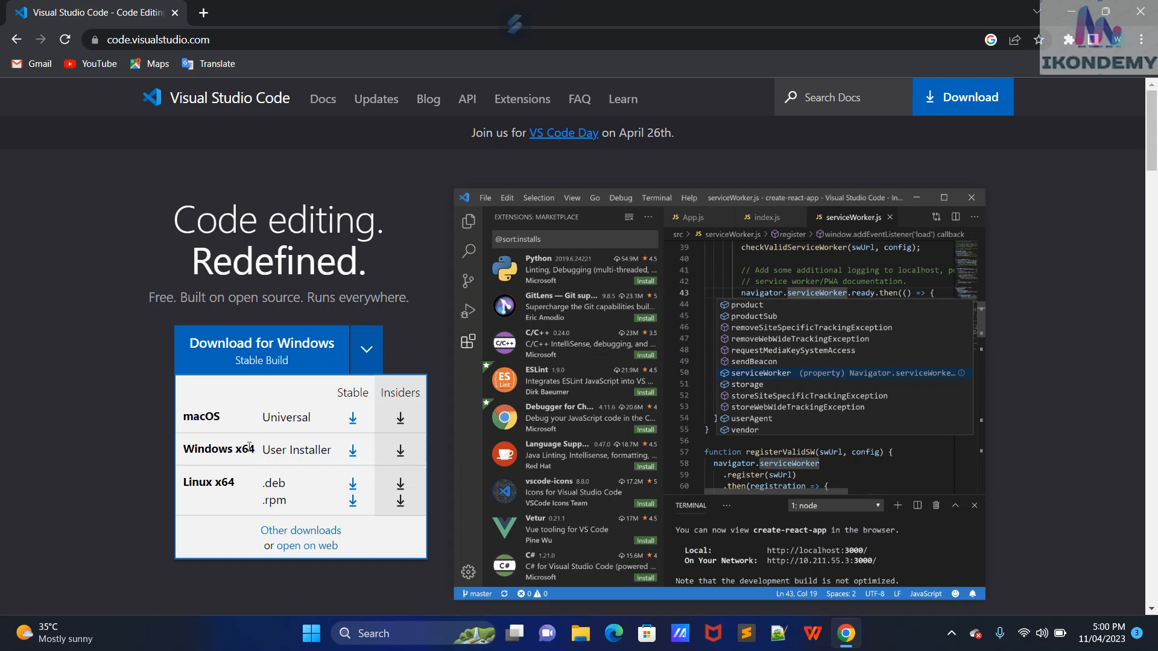
pyautogui.click(270, 345)
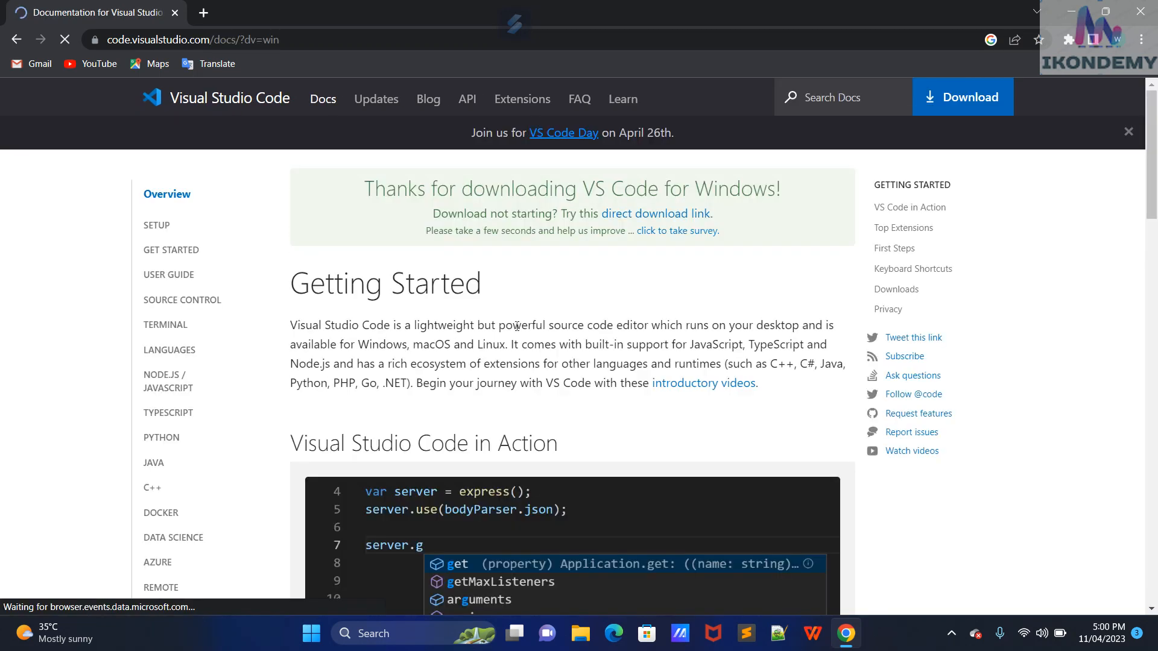
pyautogui.scroll(-10, 517, 326)
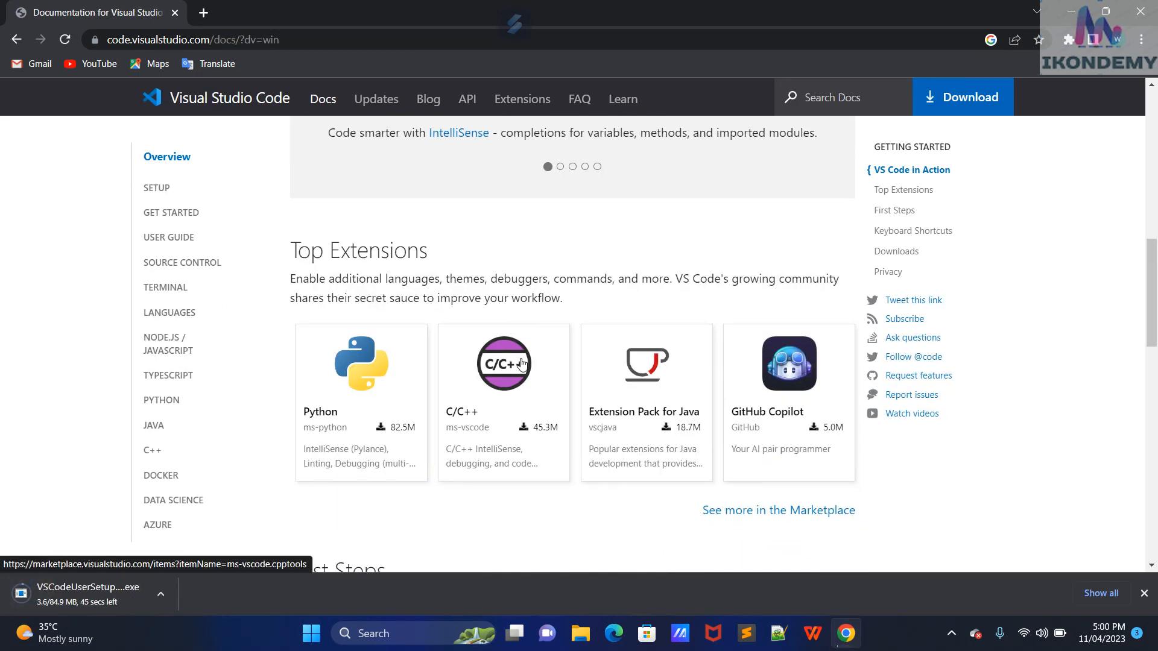
pyautogui.scroll(-15, 522, 363)
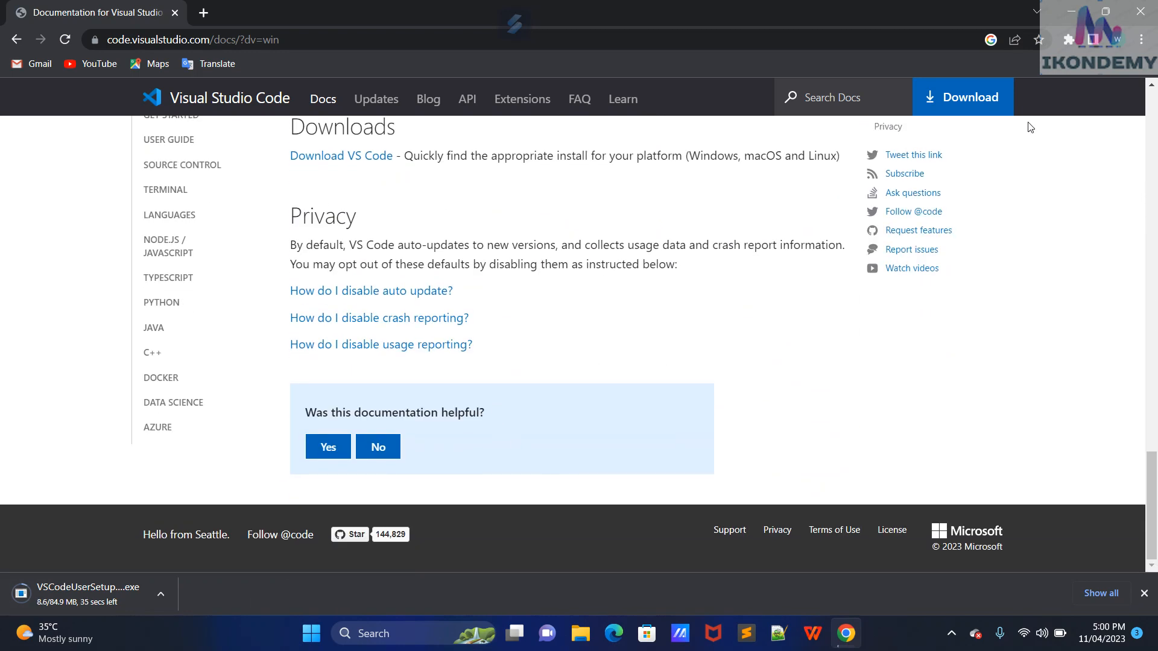
pyautogui.click(966, 99)
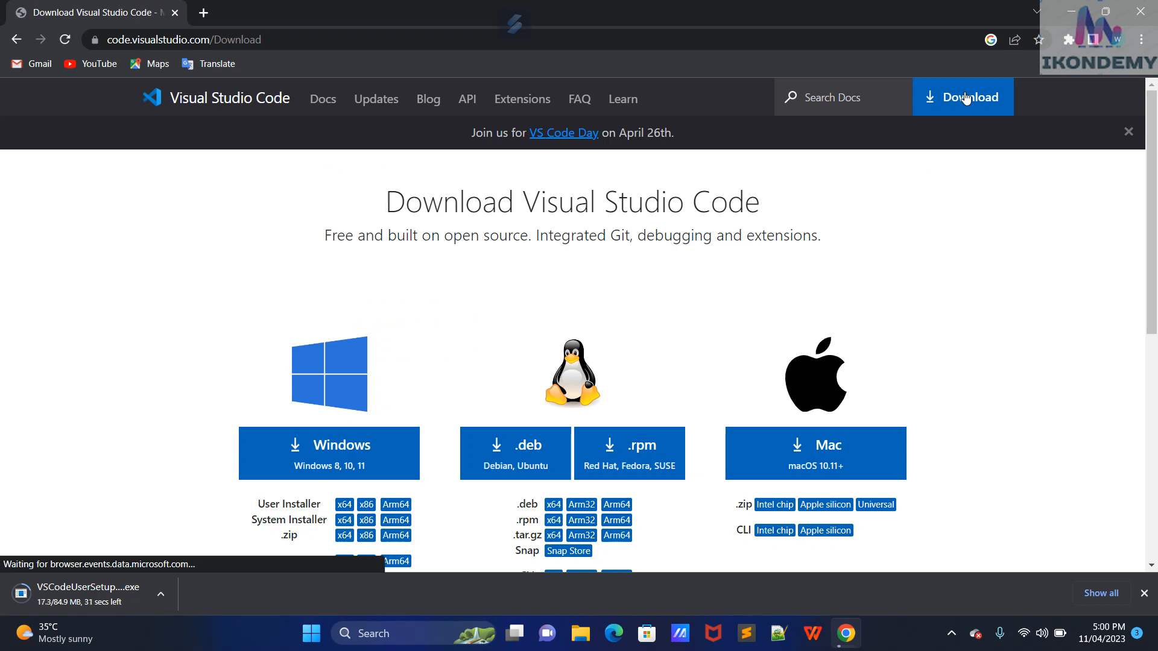
pyautogui.scroll(-1, 645, 280)
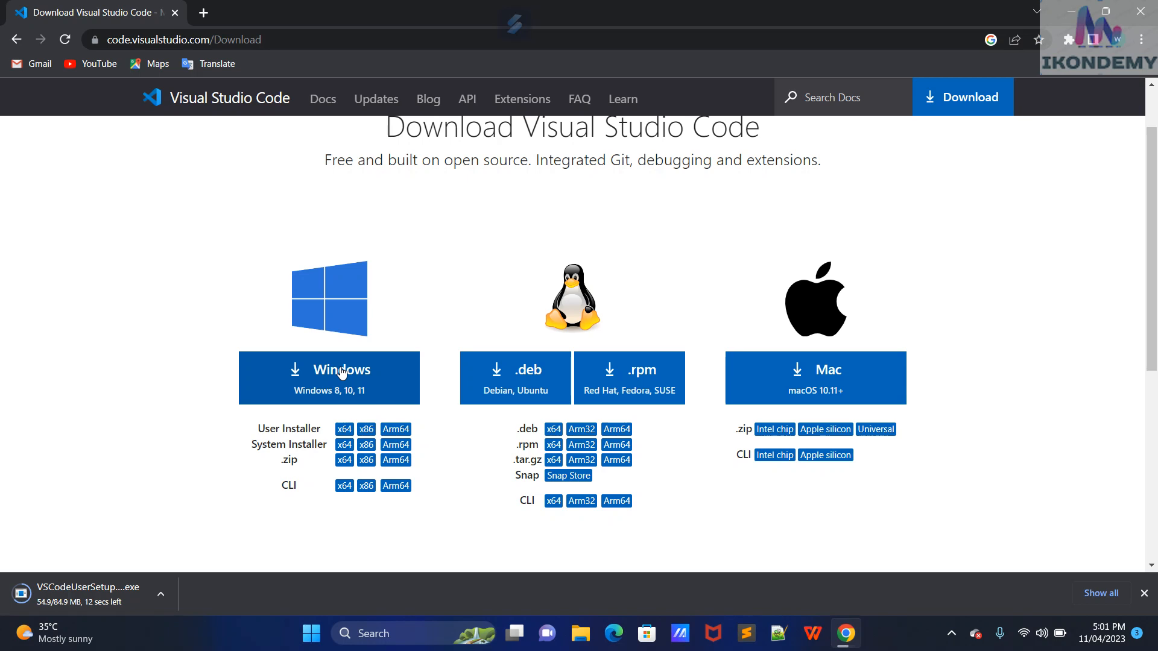
pyautogui.click(341, 372)
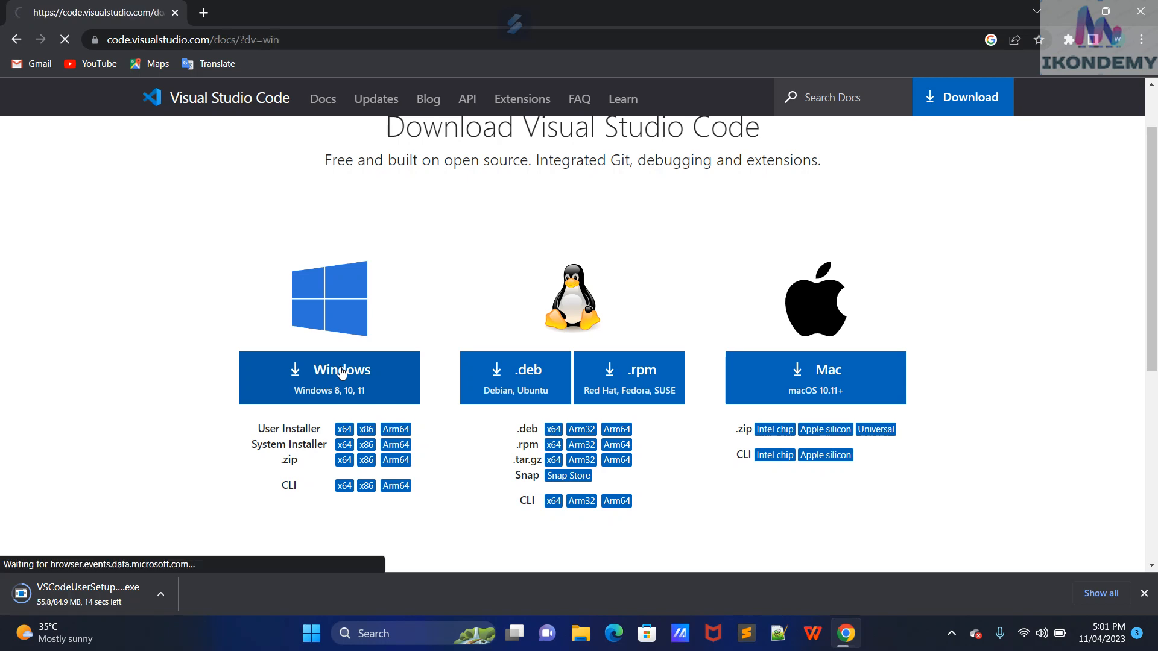
pyautogui.scroll(-5, 450, 366)
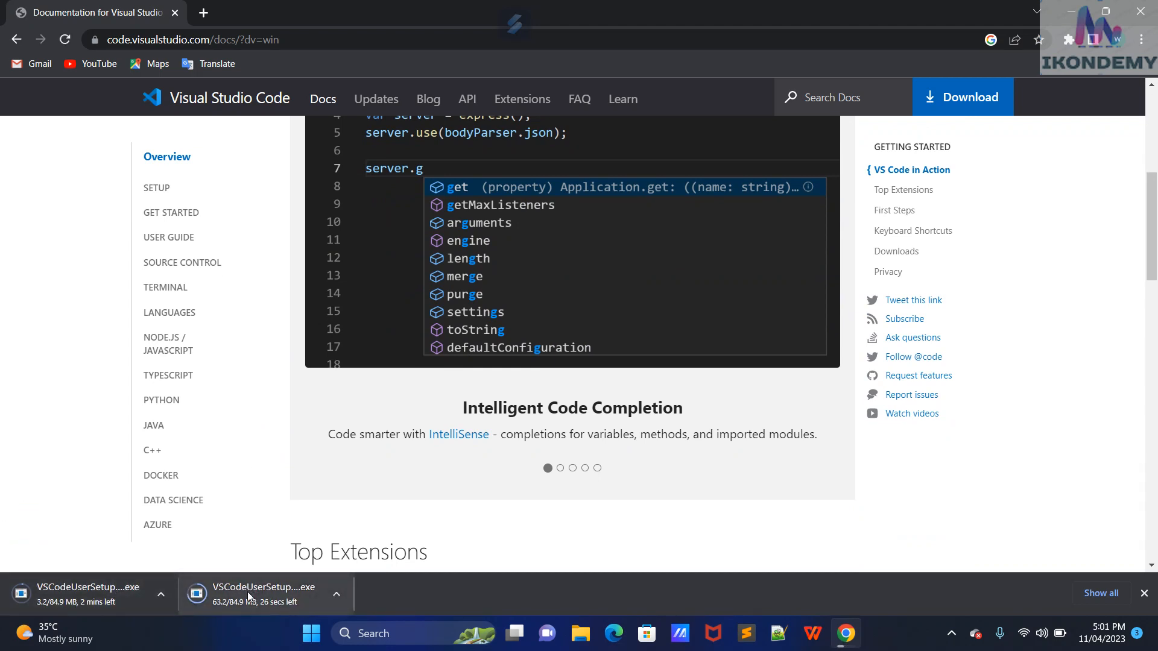
pyautogui.click(161, 595)
pyautogui.click(174, 569)
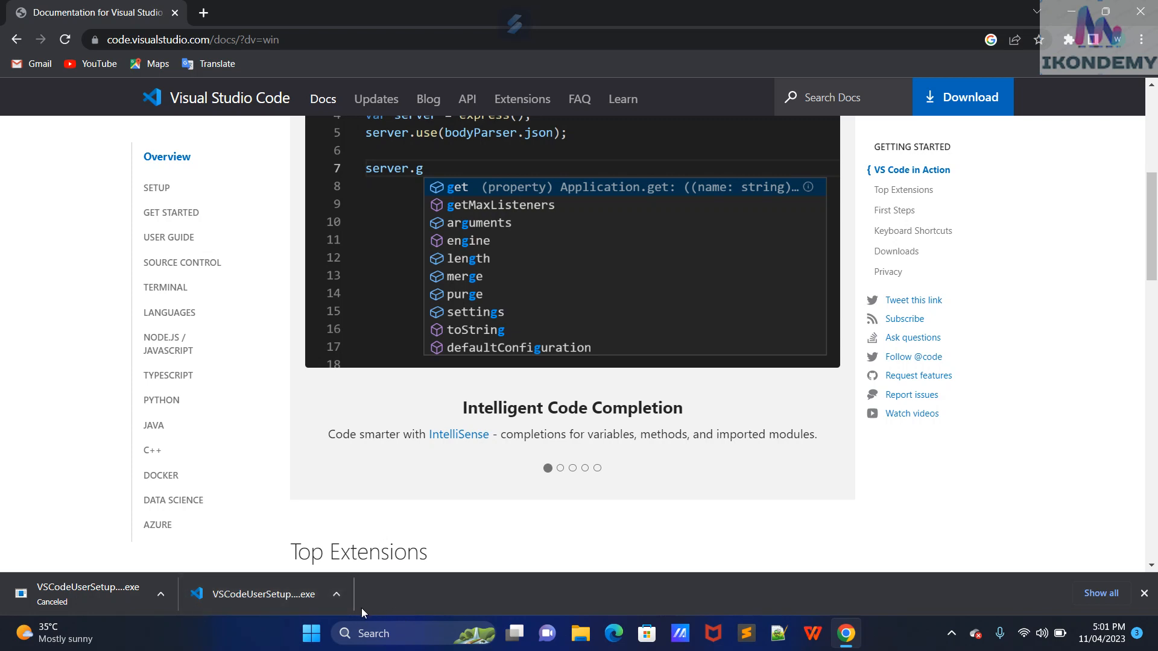
# Step: Show the completed VSCodeUserSetup-x64-1.77.1 download in its folder and run the installer
pyautogui.click(335, 596)
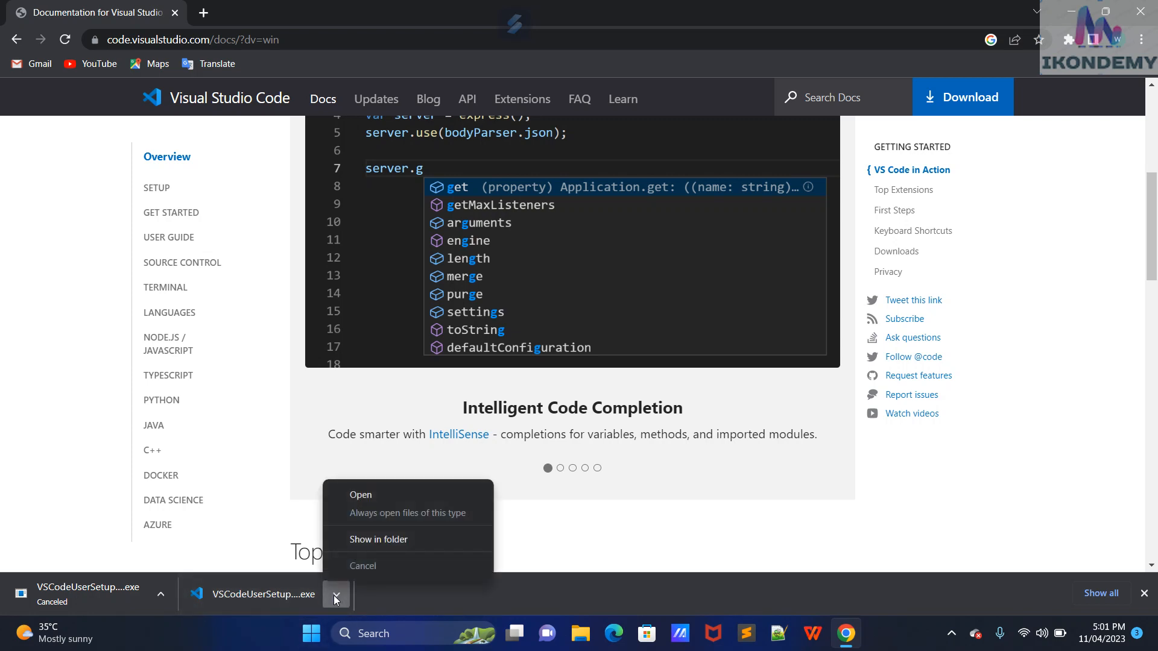
pyautogui.click(378, 540)
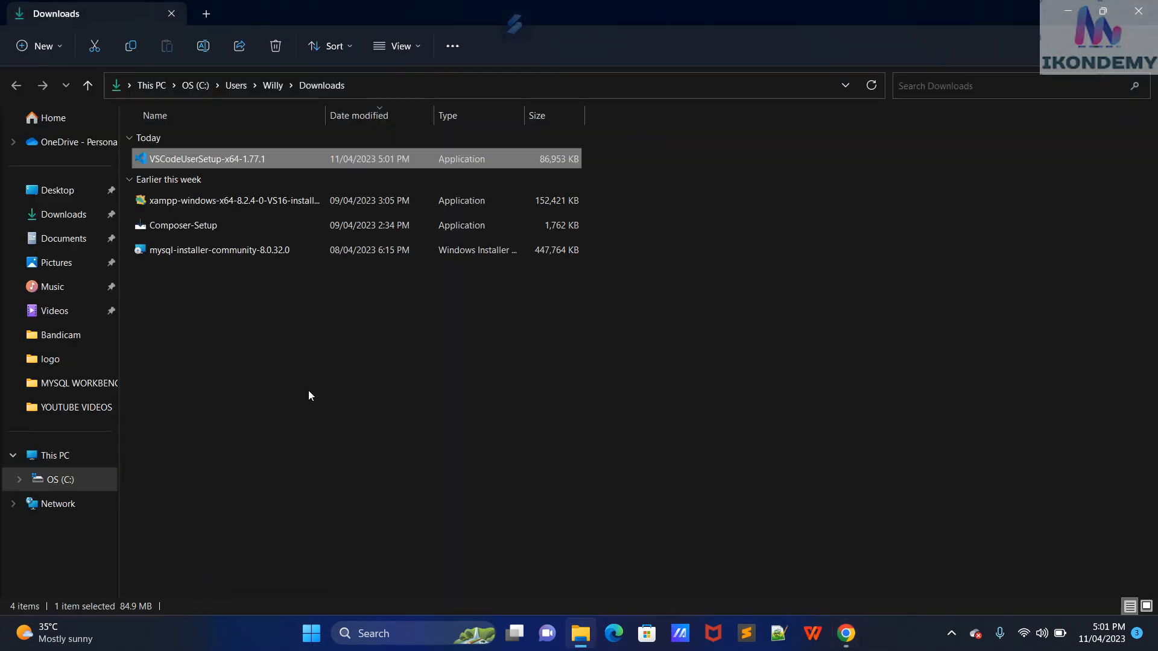
pyautogui.doubleClick(244, 162)
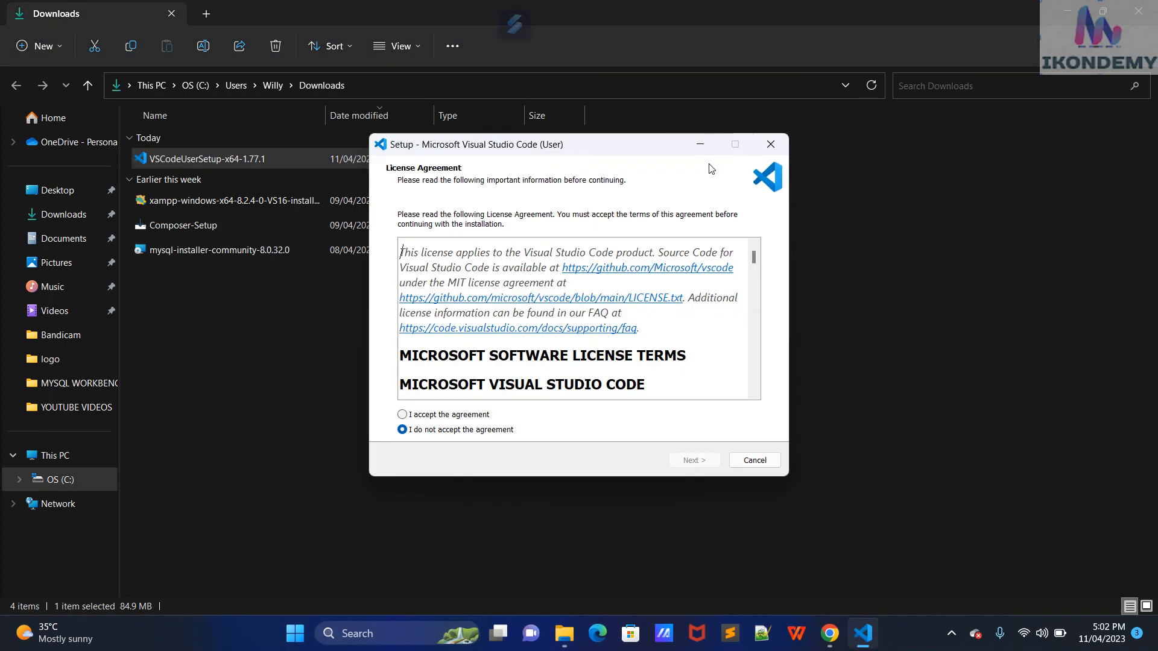
# Step: Accept the license agreement and keep the default destination location and Start Menu folder in the setup wizard
pyautogui.click(422, 415)
pyautogui.click(695, 461)
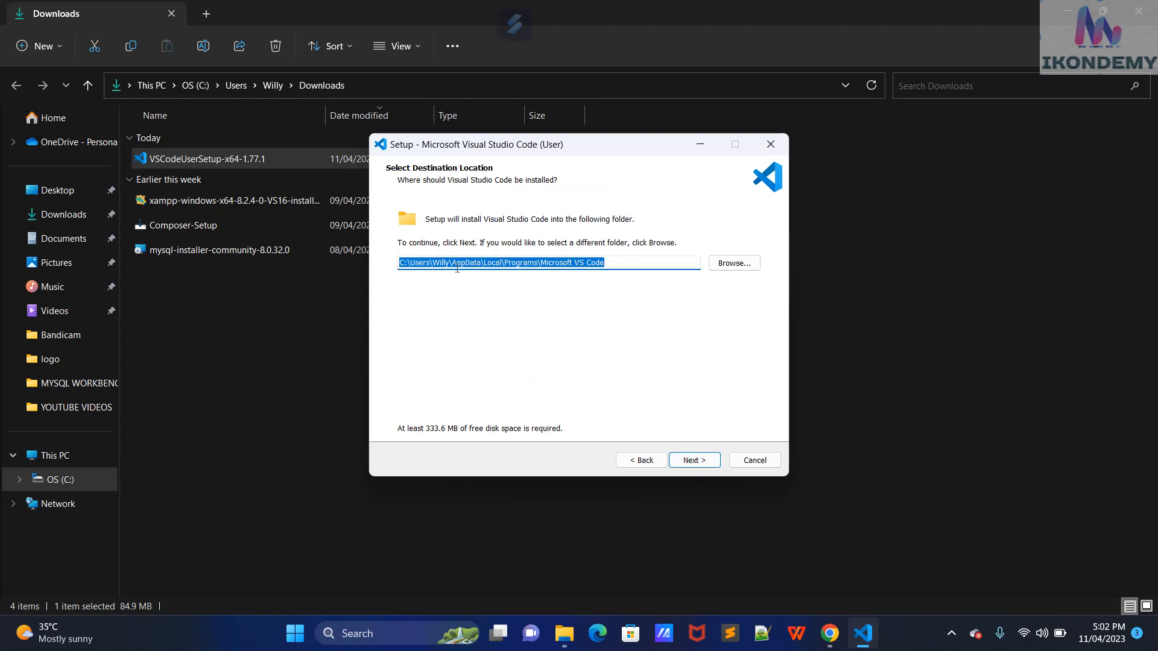
pyautogui.click(694, 460)
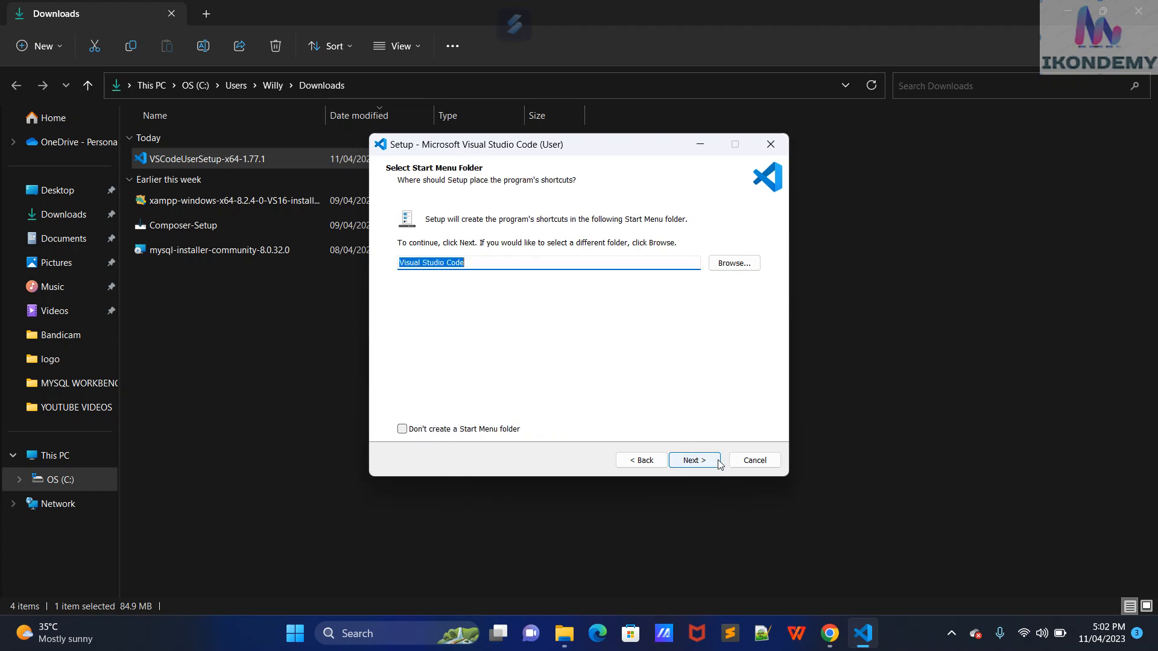
pyautogui.click(700, 462)
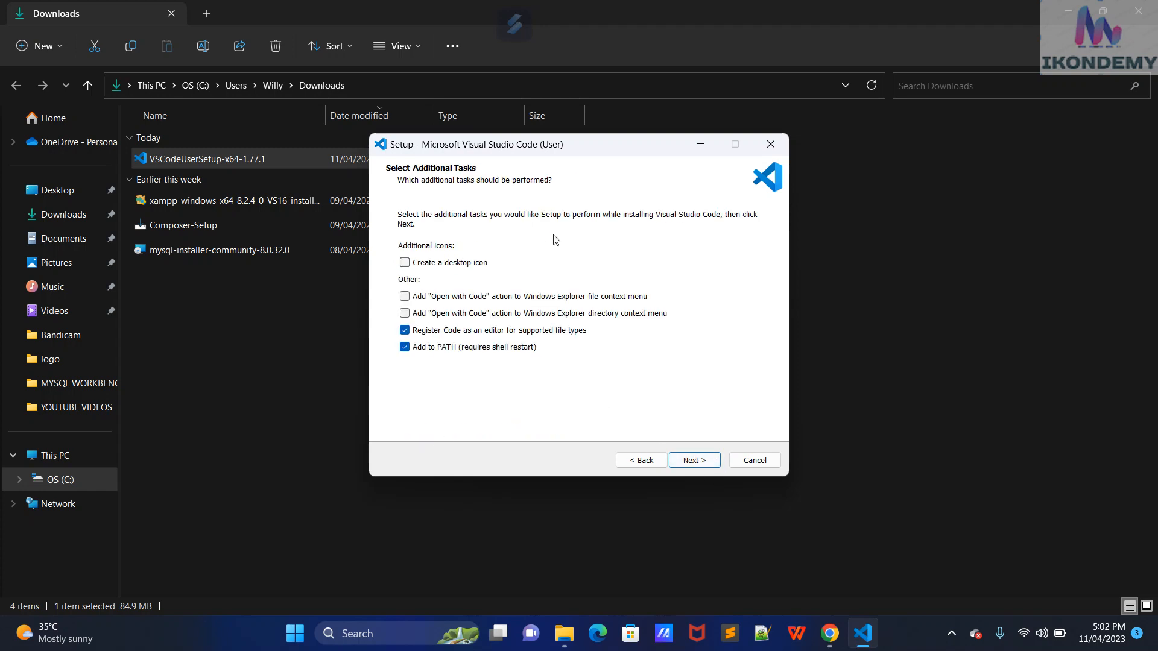
# Step: Install Visual Studio Code with a desktop icon added and finish the setup wizard with its launch option enabled
pyautogui.click(406, 263)
pyautogui.click(679, 461)
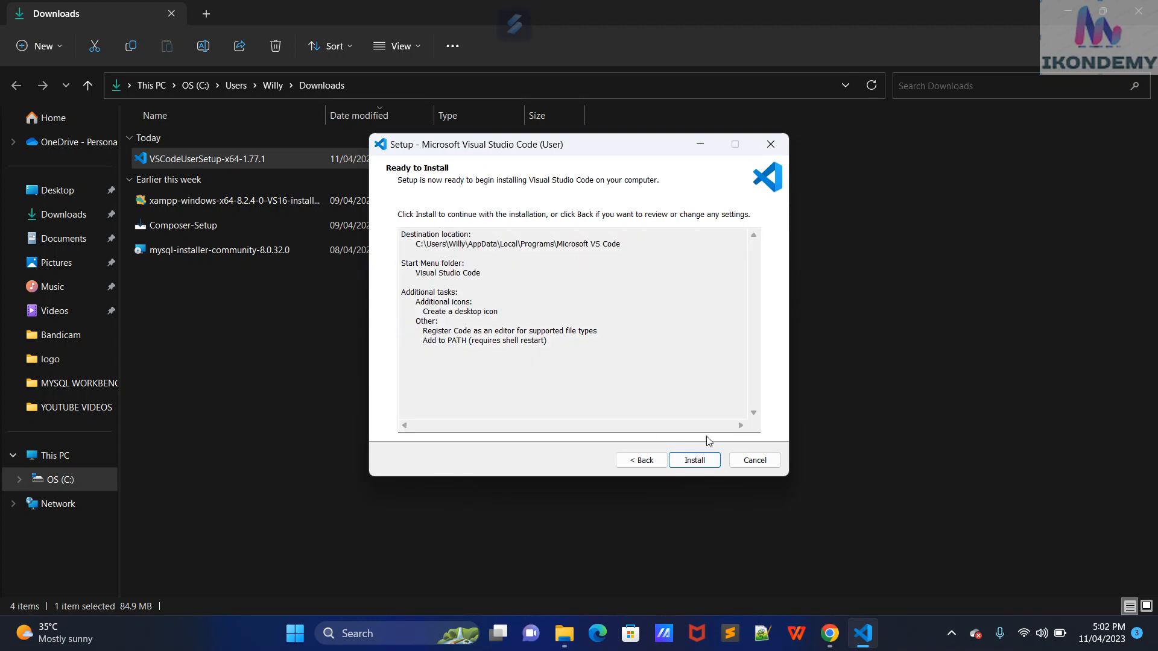
pyautogui.click(695, 461)
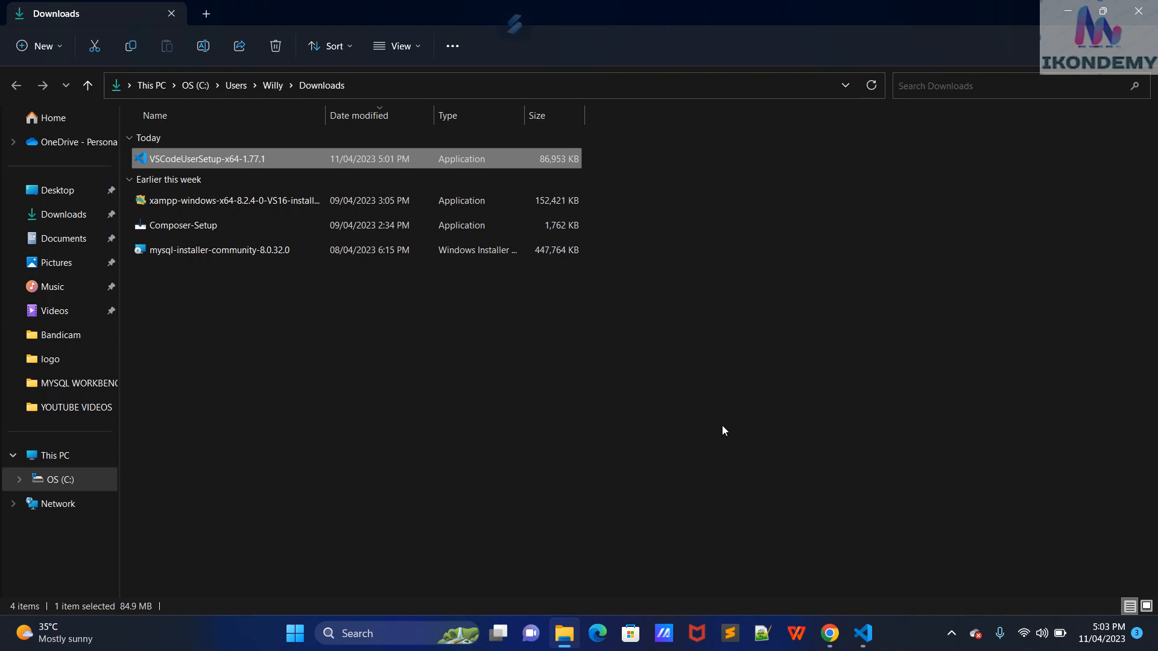
pyautogui.click(1067, 13)
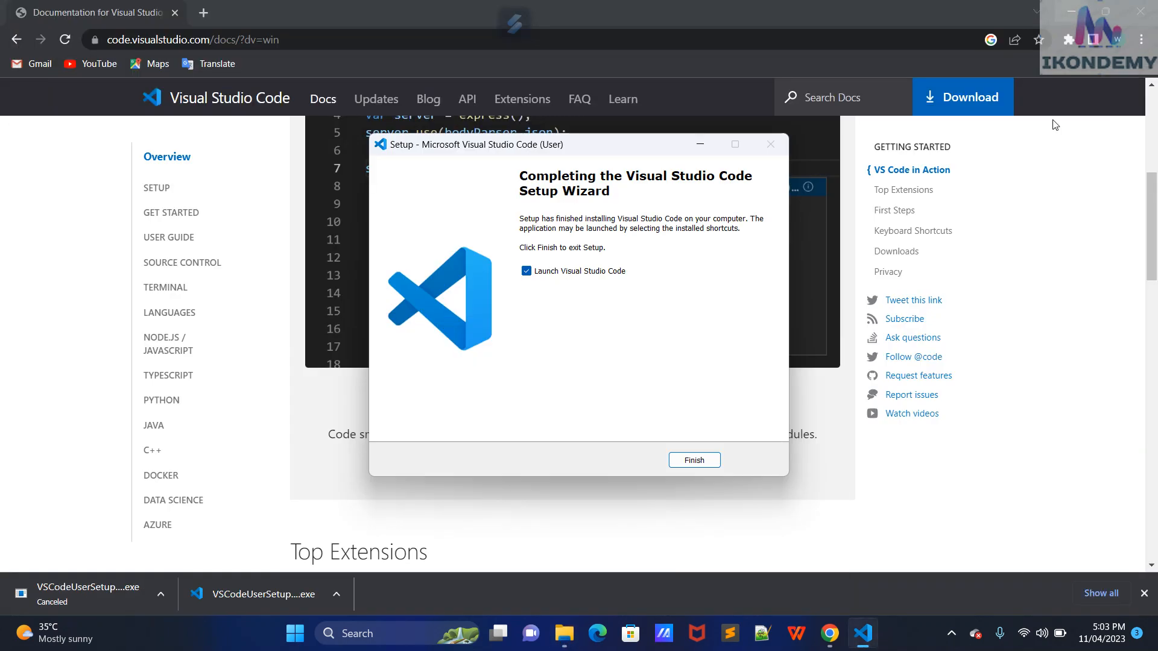
pyautogui.click(693, 460)
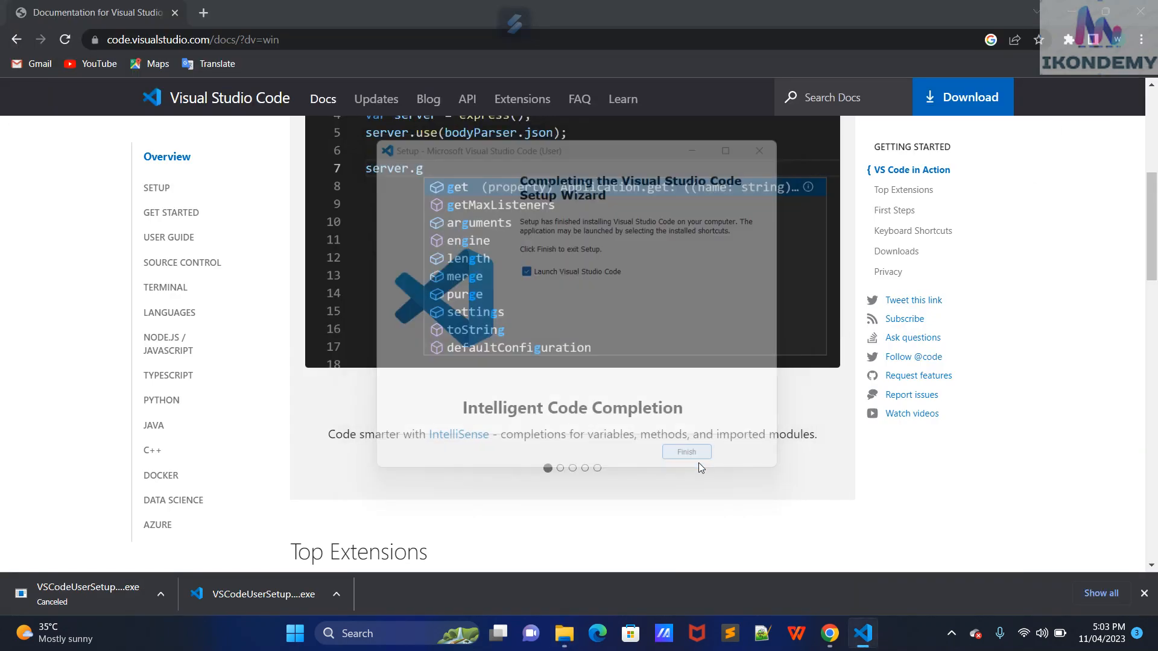
# Step: Switch to the Visual Studio Code window and show it maximized with the file Explorer open
pyautogui.doubleClick(1060, 9)
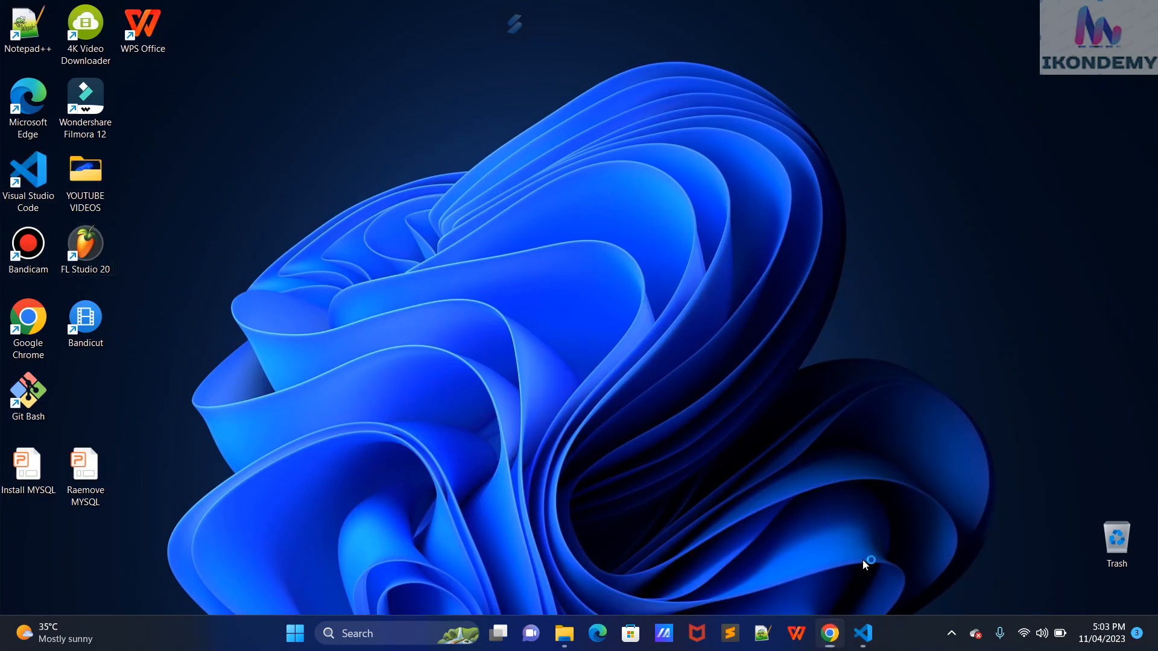
pyautogui.click(865, 627)
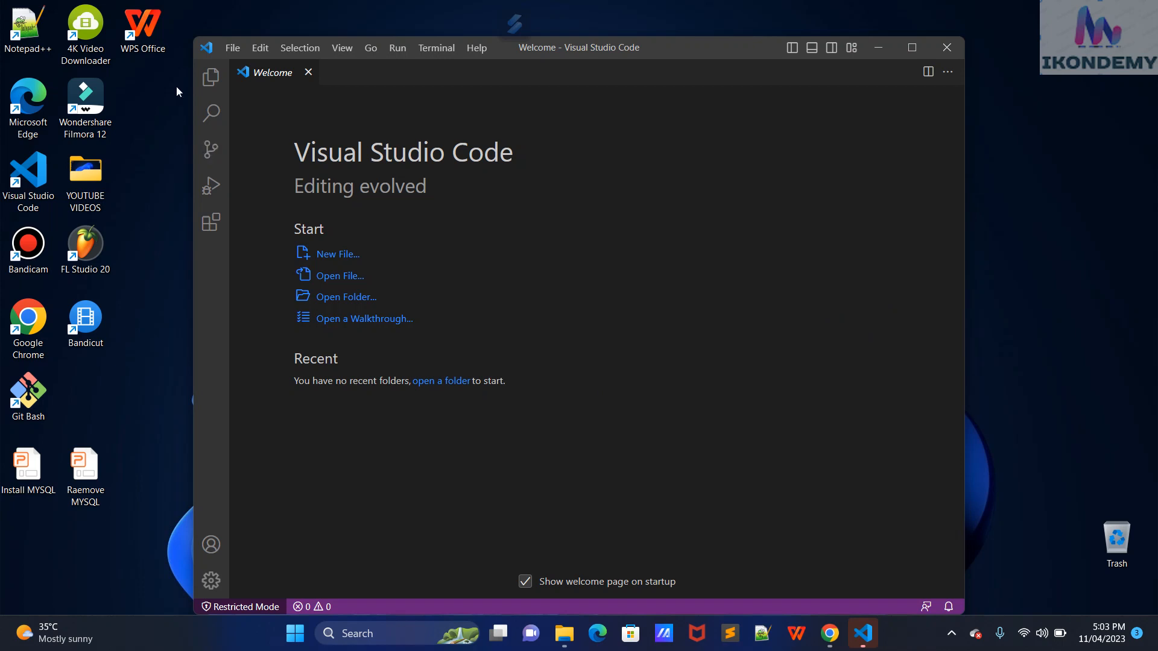
pyautogui.click(211, 76)
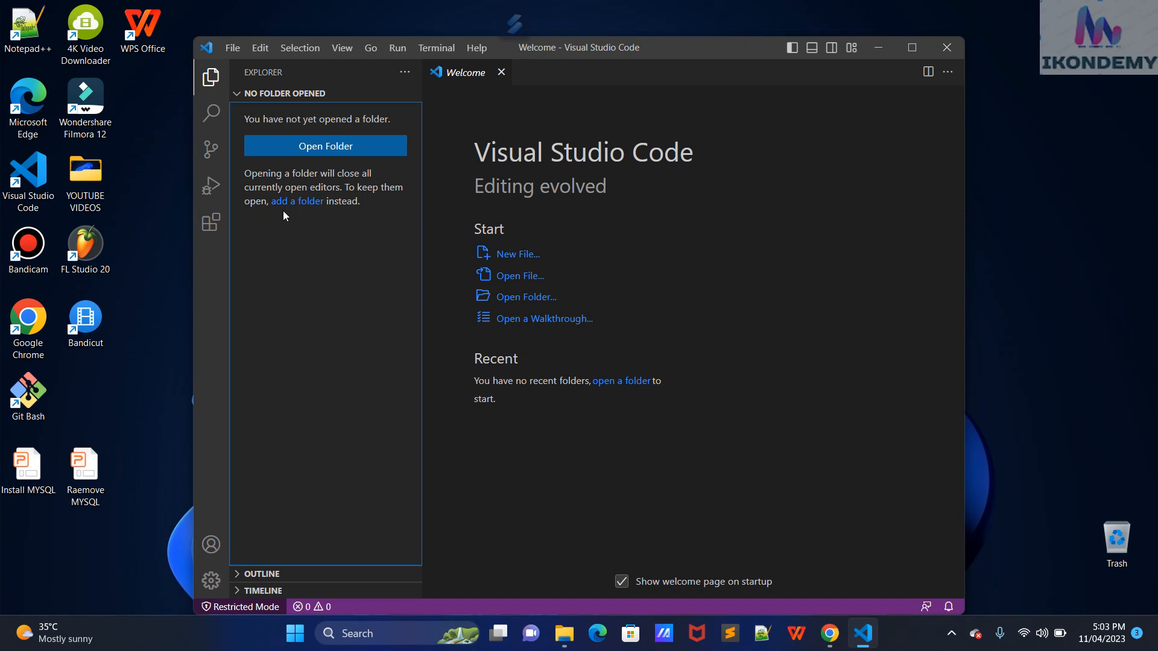
pyautogui.click(909, 53)
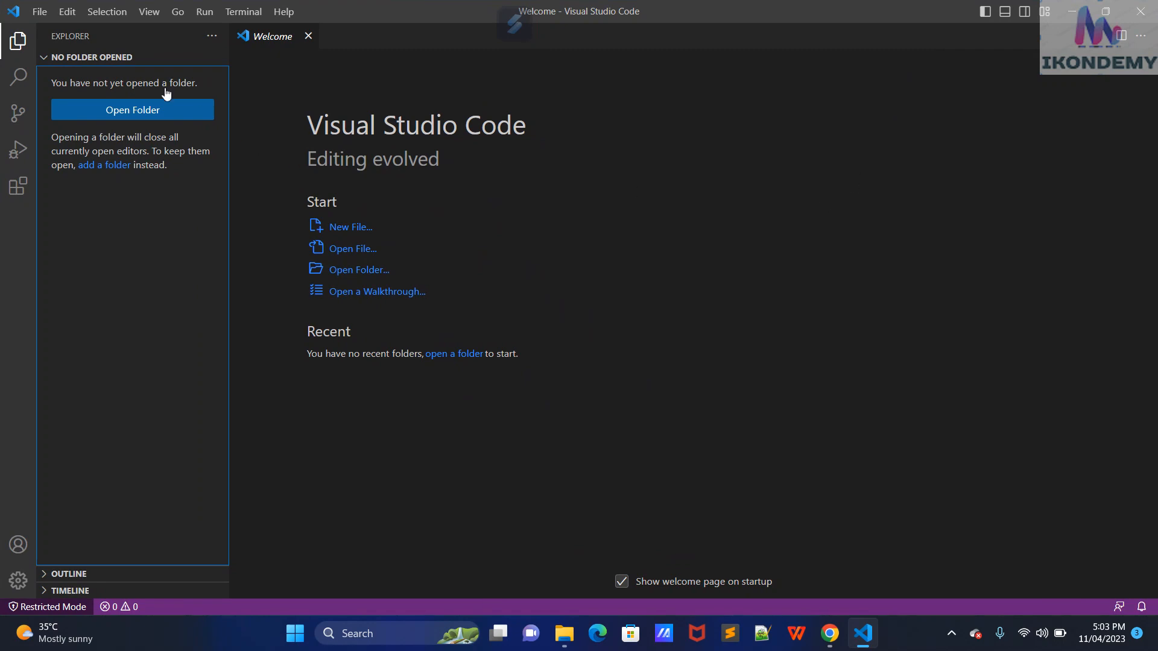
# Step: Search the extensions marketplace for "php debug" and install the PHP Debug extension by Xdebug
pyautogui.click(22, 190)
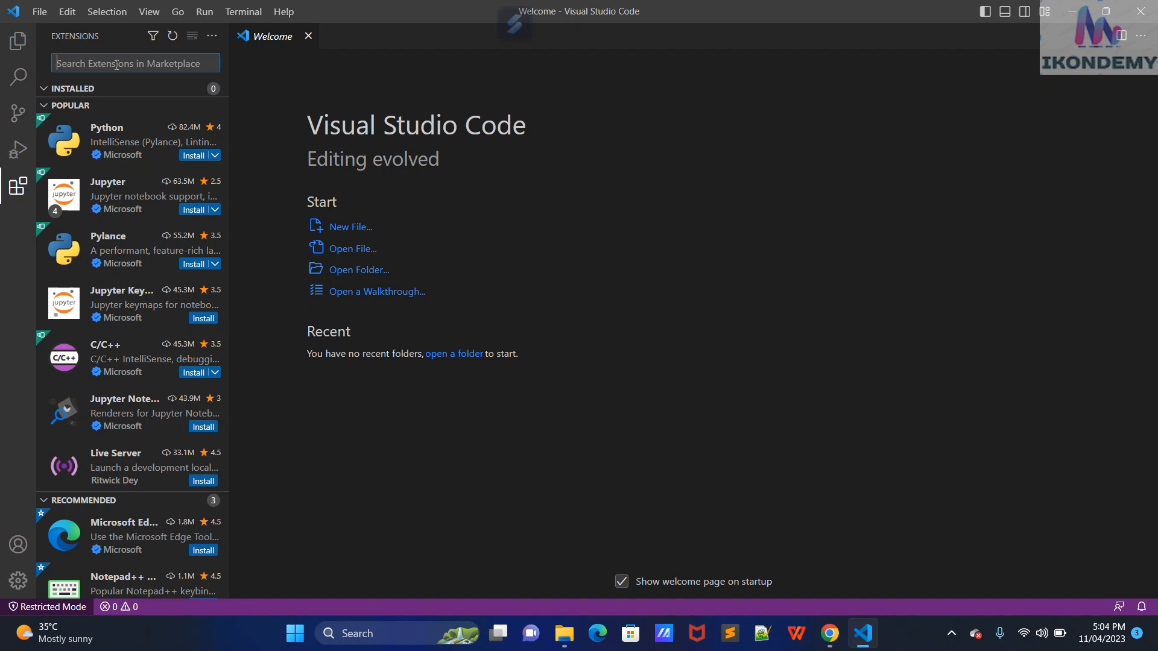
pyautogui.write('p')
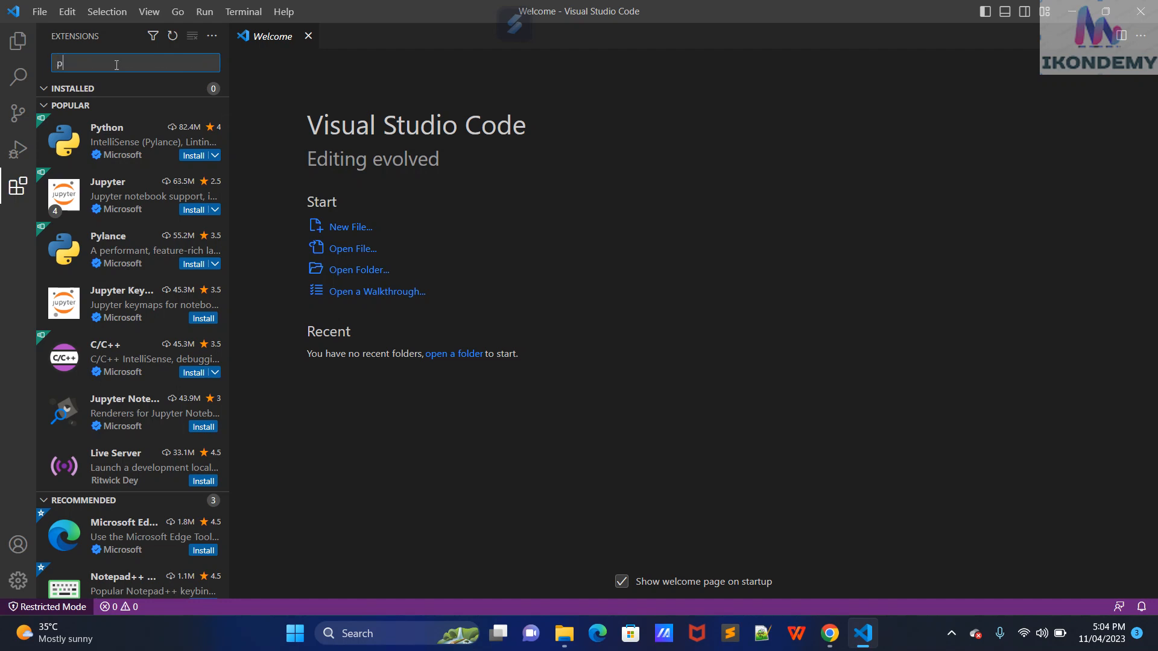
pyautogui.write('hp debug')
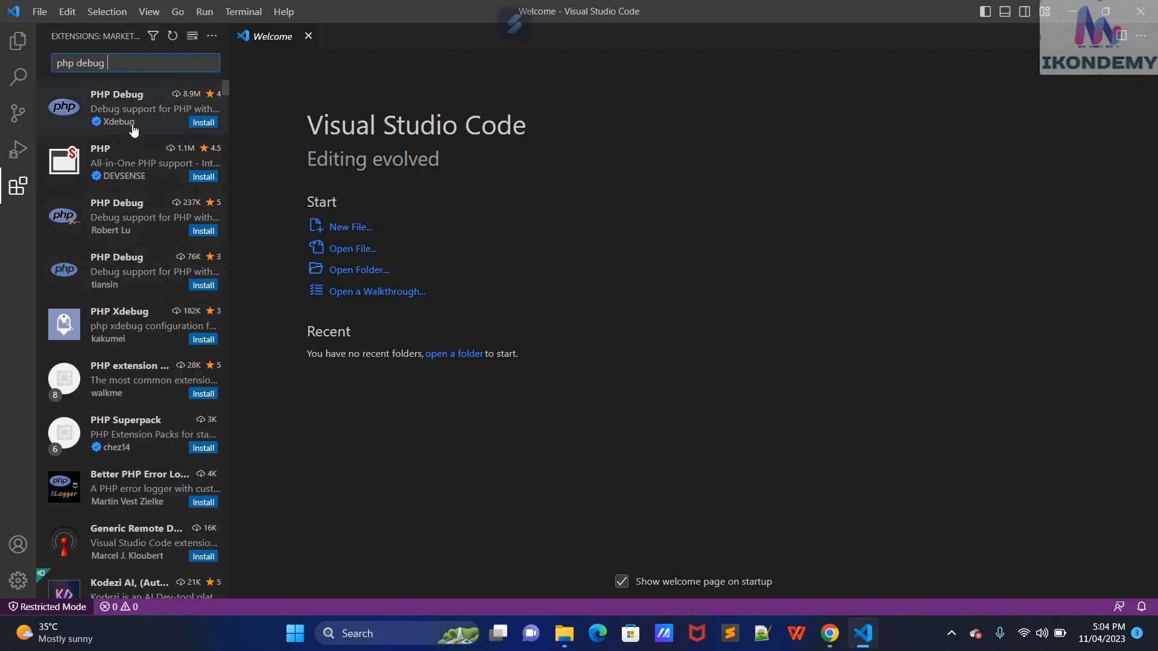
pyautogui.click(116, 112)
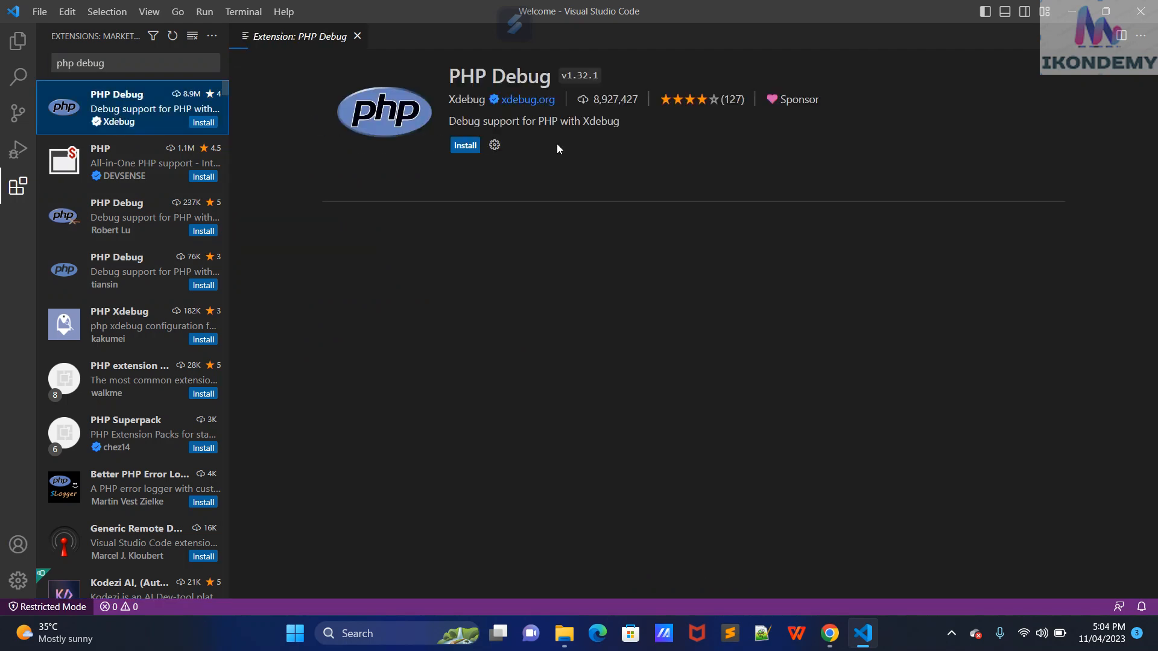
pyautogui.click(464, 146)
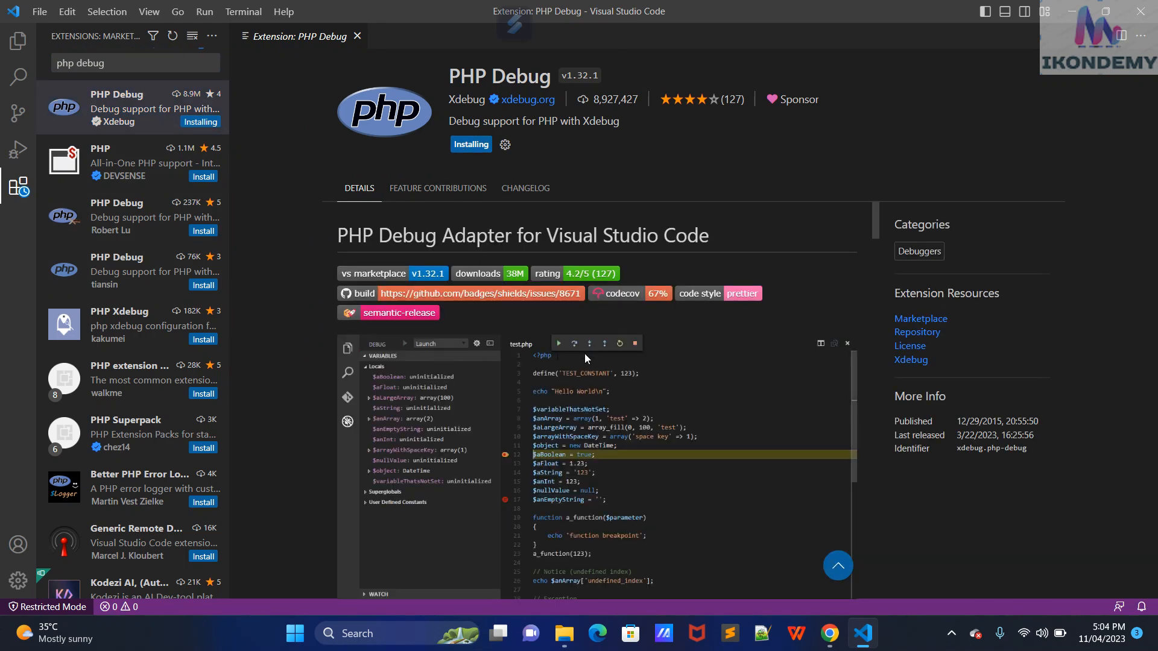
pyautogui.scroll(-5, 584, 354)
pyautogui.scroll(-5, 576, 421)
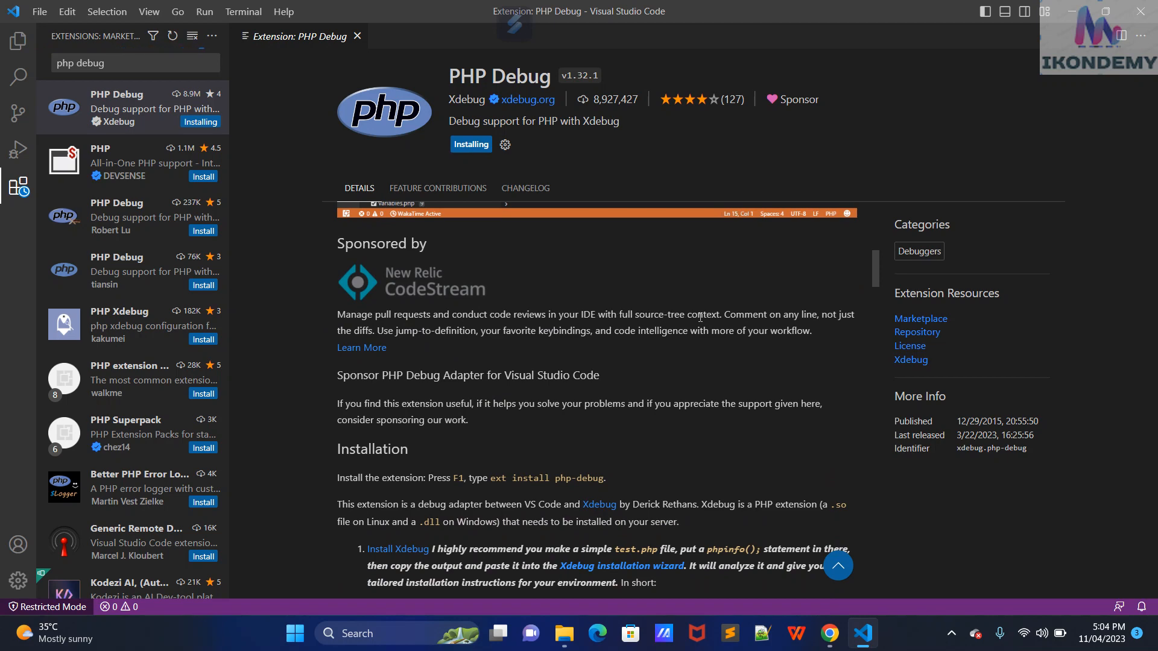
pyautogui.scroll(-1, 645, 370)
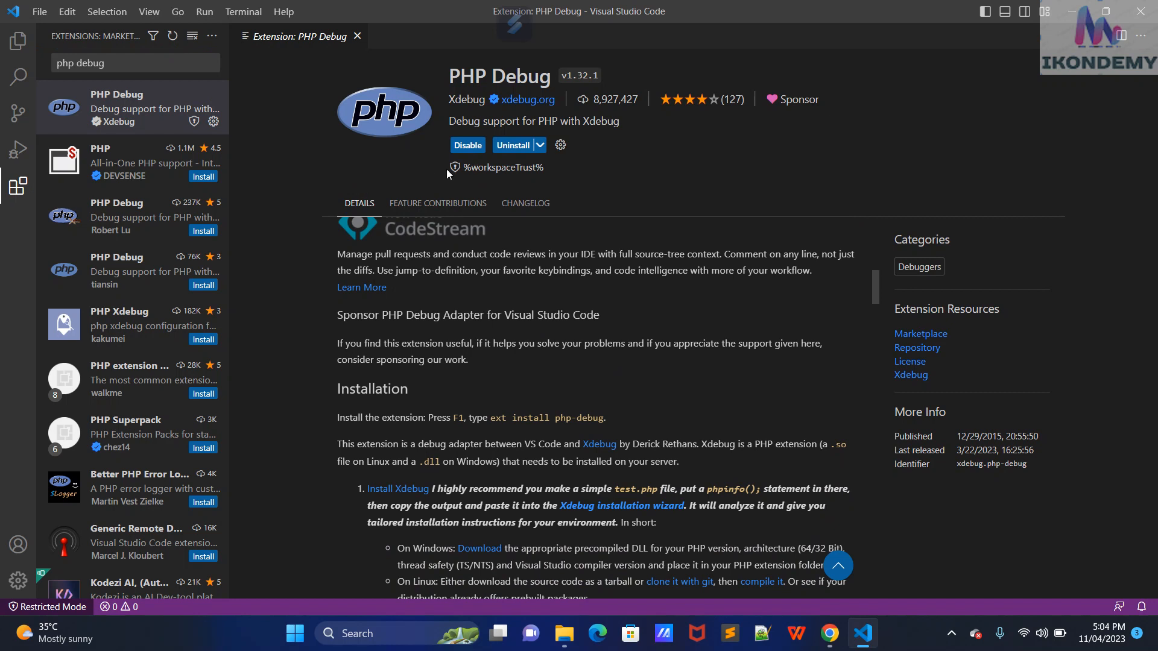
# Step: Search the extensions marketplace for "php intelephence"
pyautogui.click(148, 58)
pyautogui.moveTo(107, 62); pyautogui.dragTo(81, 56)
pyautogui.write('inten')
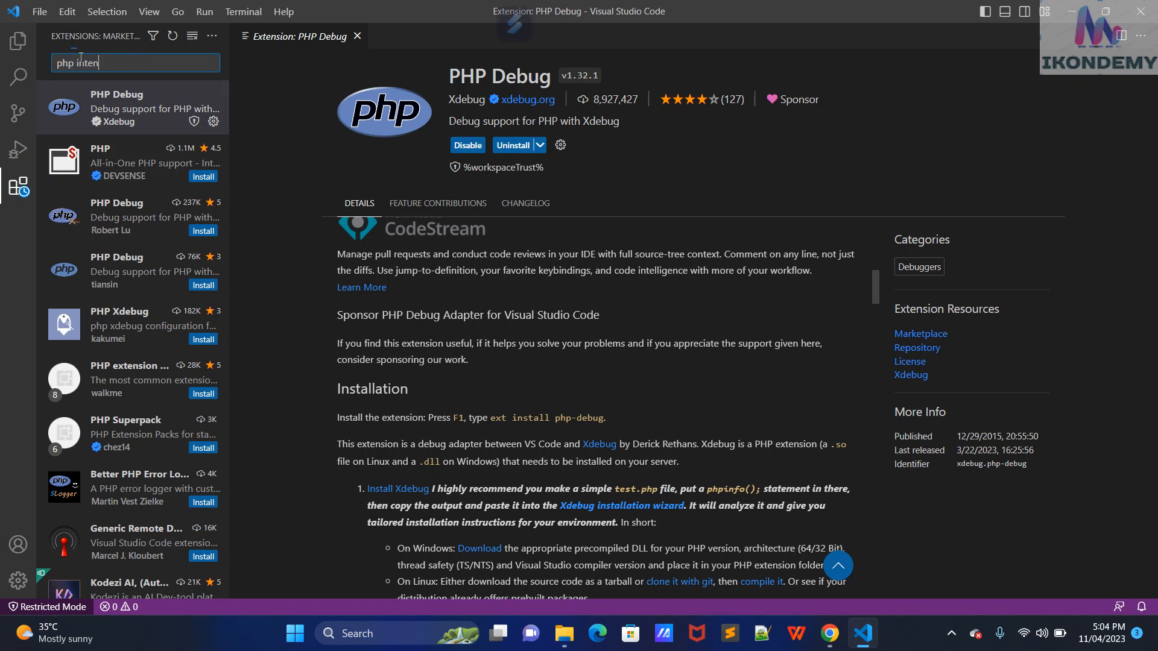
pyautogui.press('BackSpace')
pyautogui.write('e')
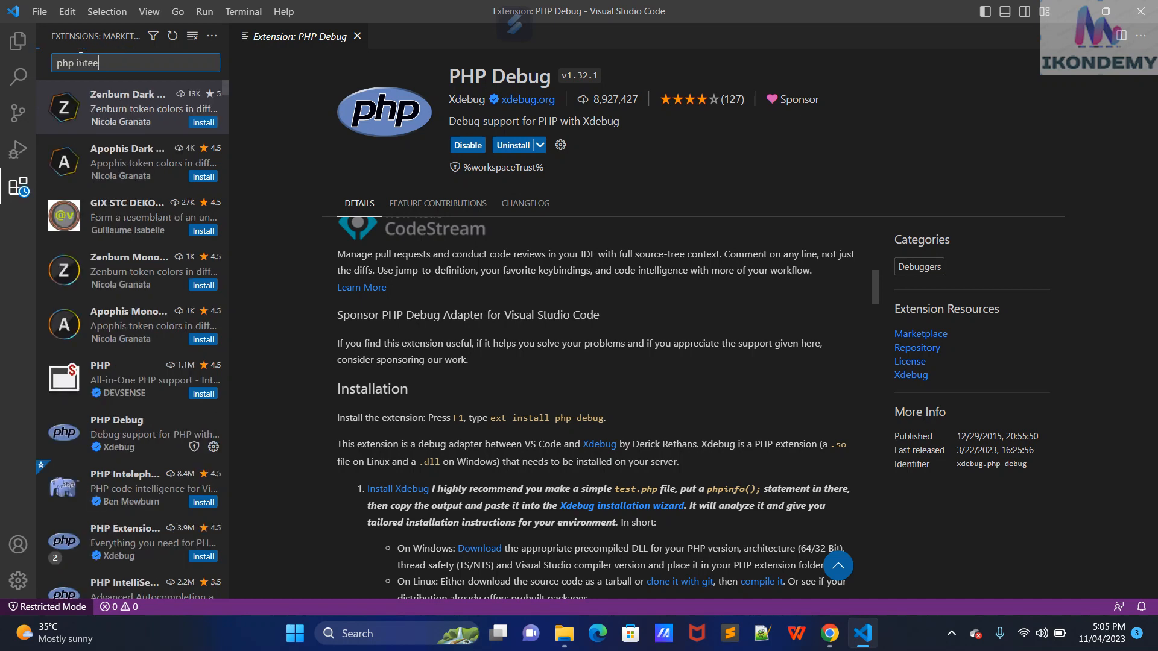
pyautogui.press('BackSpace')
pyautogui.write('le')
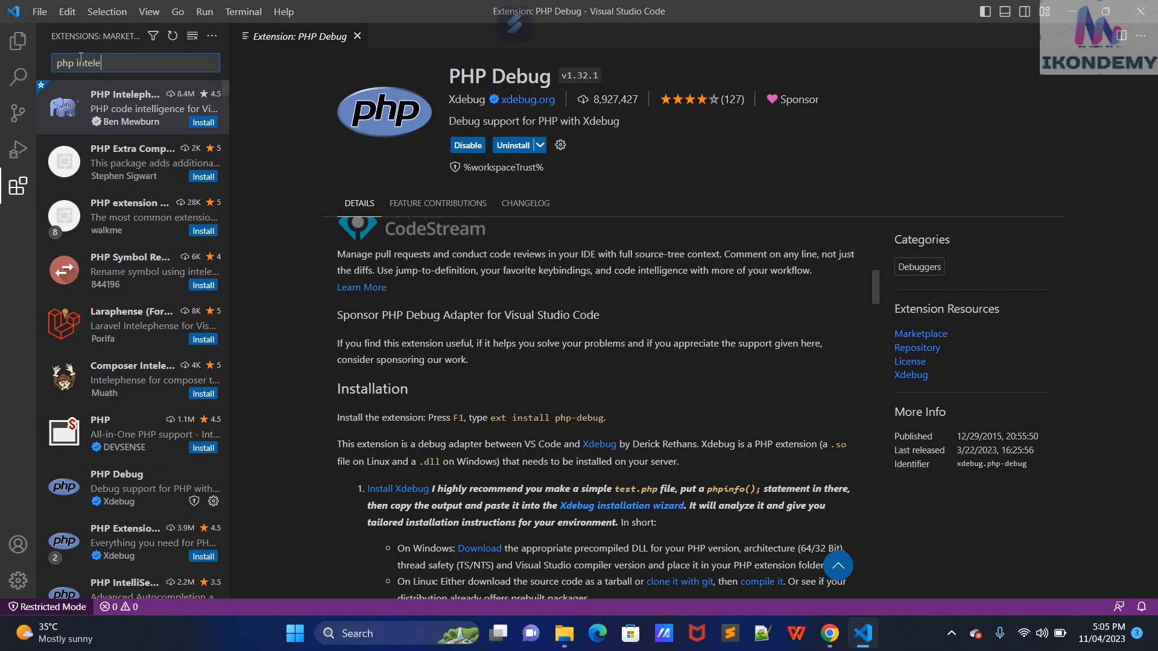
pyautogui.write('phence')
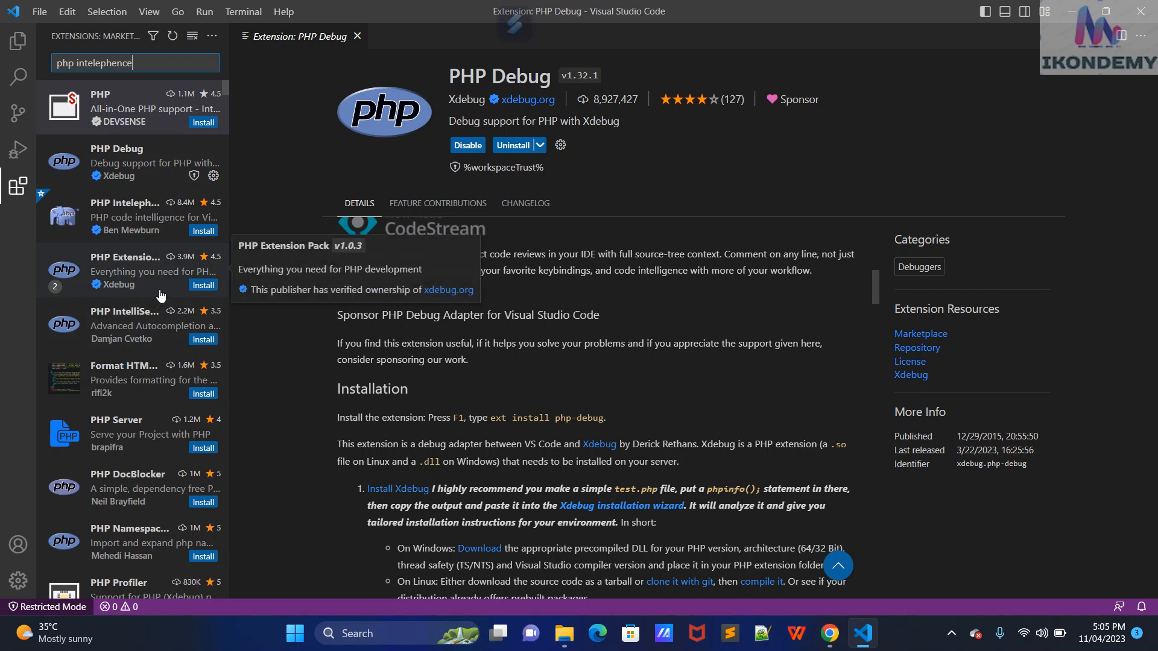
pyautogui.press('BackSpace')
pyautogui.press('BackSpace')
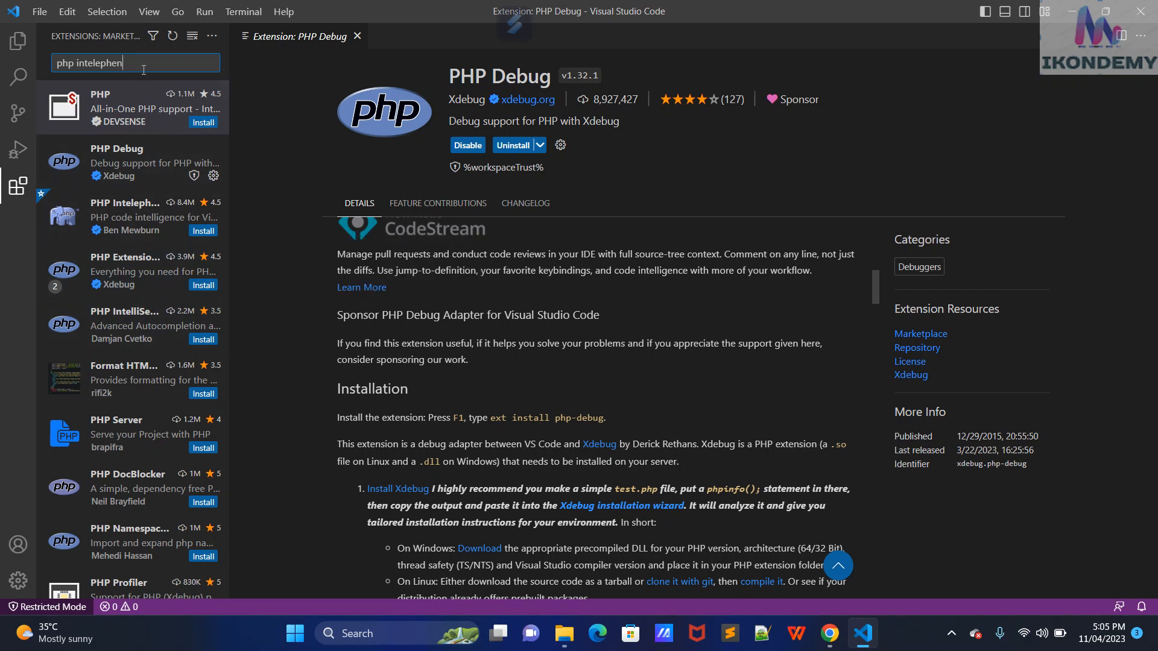
pyautogui.press('BackSpace')
pyautogui.press('BackSpace')
pyautogui.press('BackSpace')
pyautogui.press('BackSpace')
pyautogui.press('BackSpace')
pyautogui.press('BackSpace')
pyautogui.press('BackSpace')
pyautogui.press('BackSpace')
pyautogui.press('BackSpace')
pyautogui.write('nt')
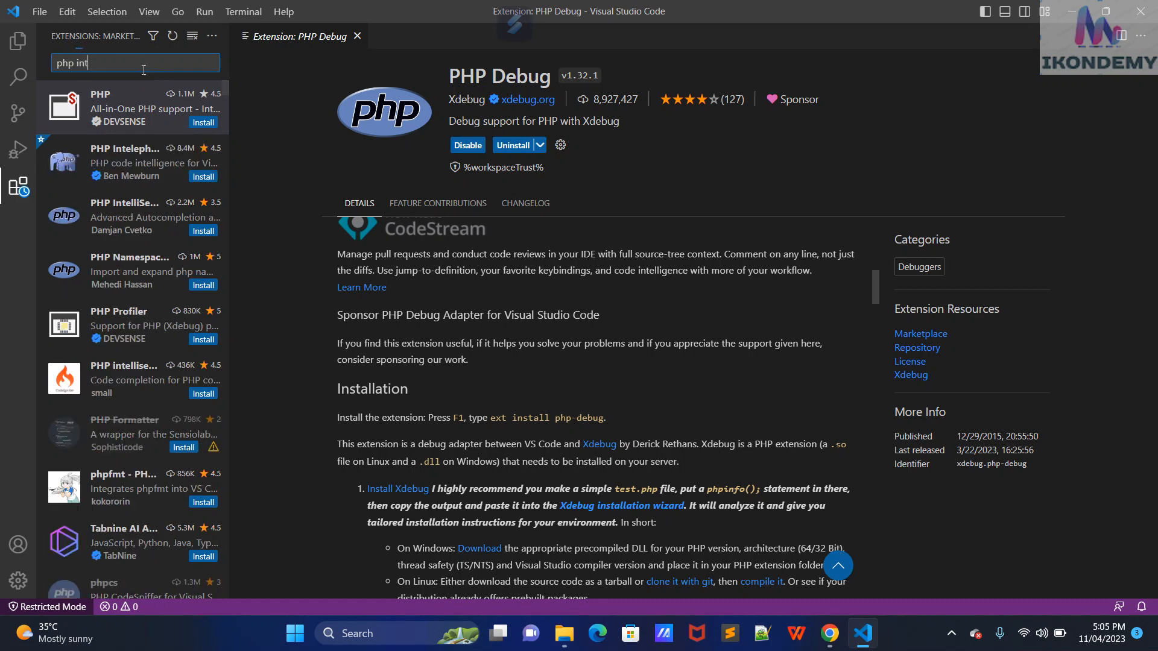
pyautogui.write('elep')
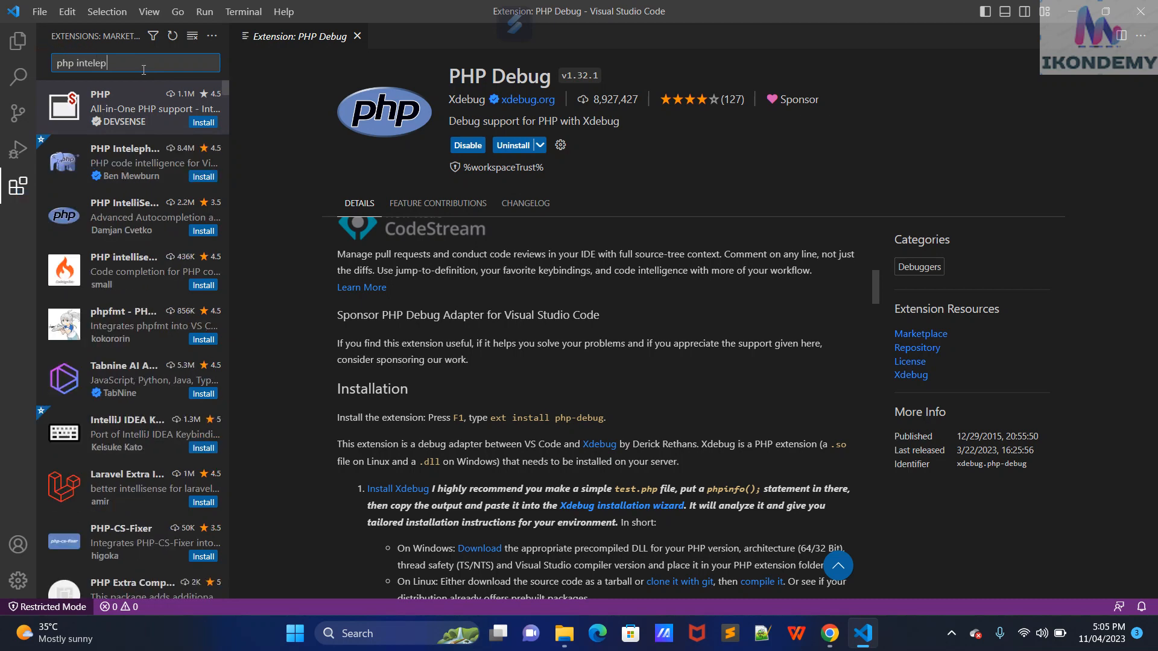
pyautogui.write('hence')
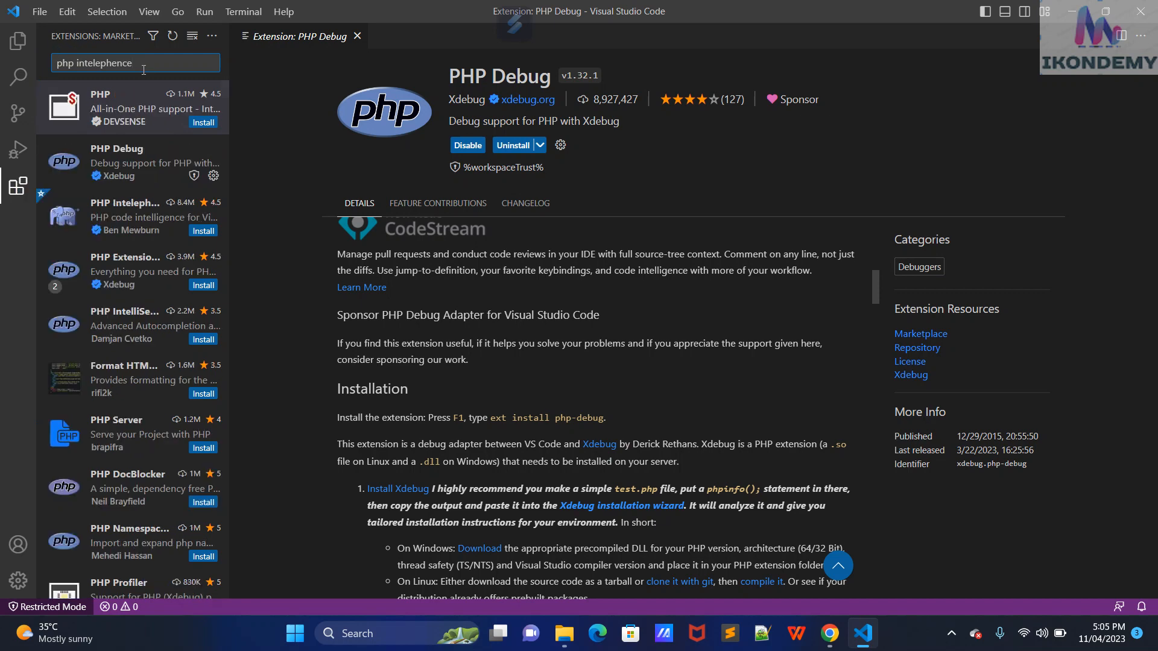
# Step: Find the PHP Intelephense extension among the search results and install it
pyautogui.moveTo(163, 158)
pyautogui.moveTo(142, 232)
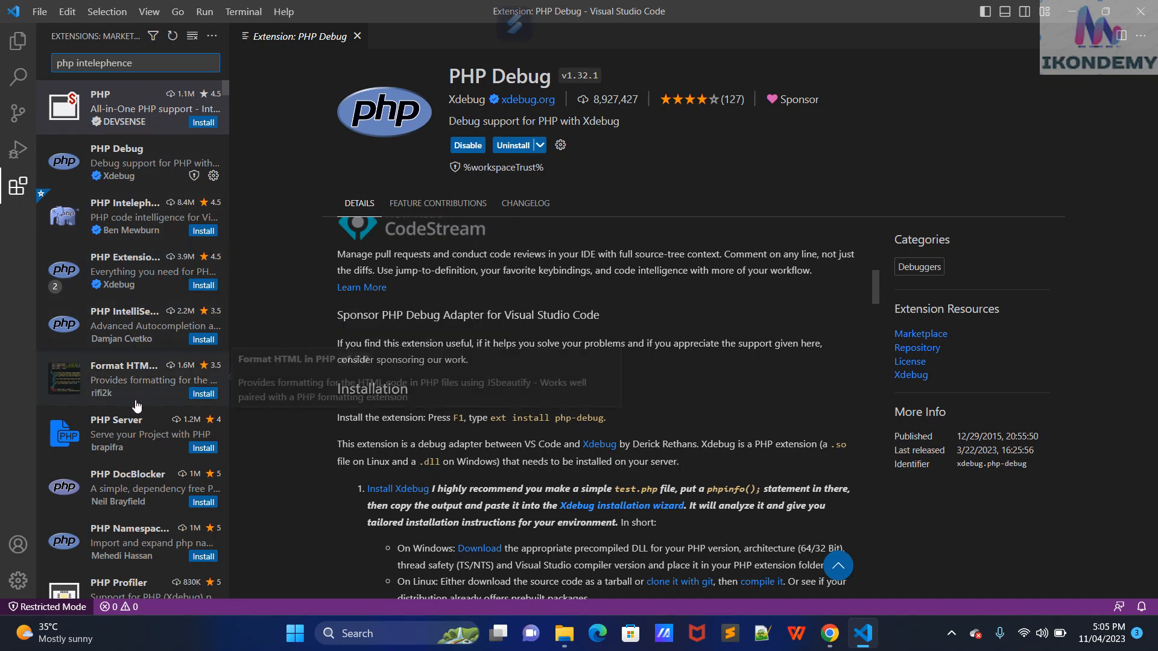
pyautogui.scroll(-1, 140, 519)
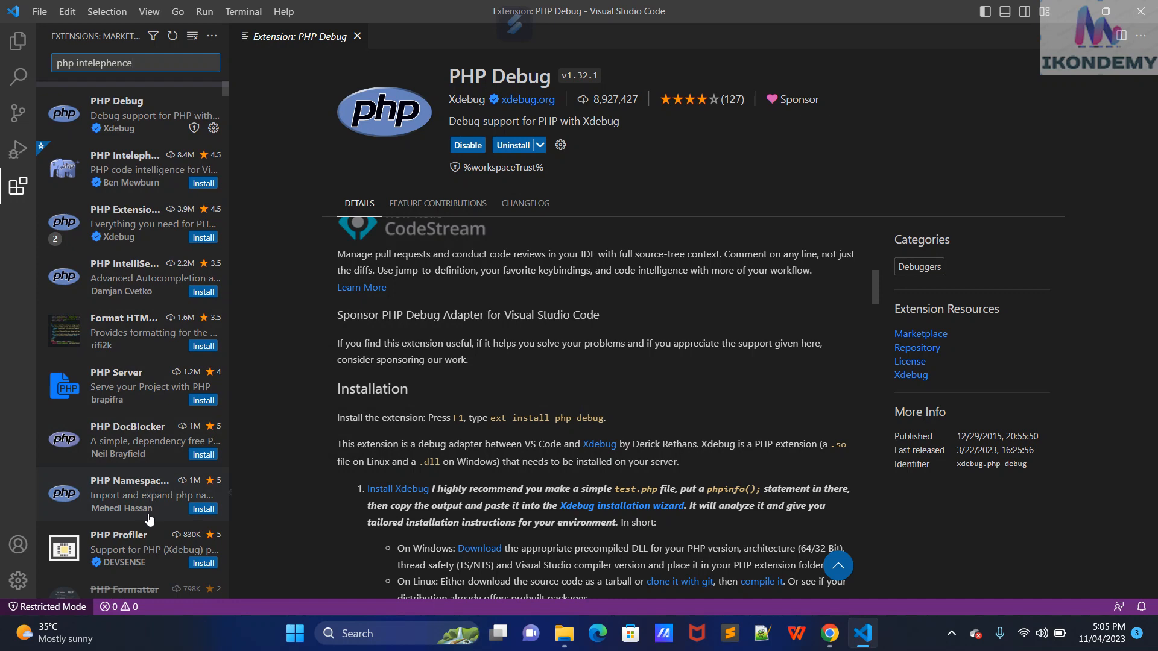
pyautogui.scroll(-2, 151, 501)
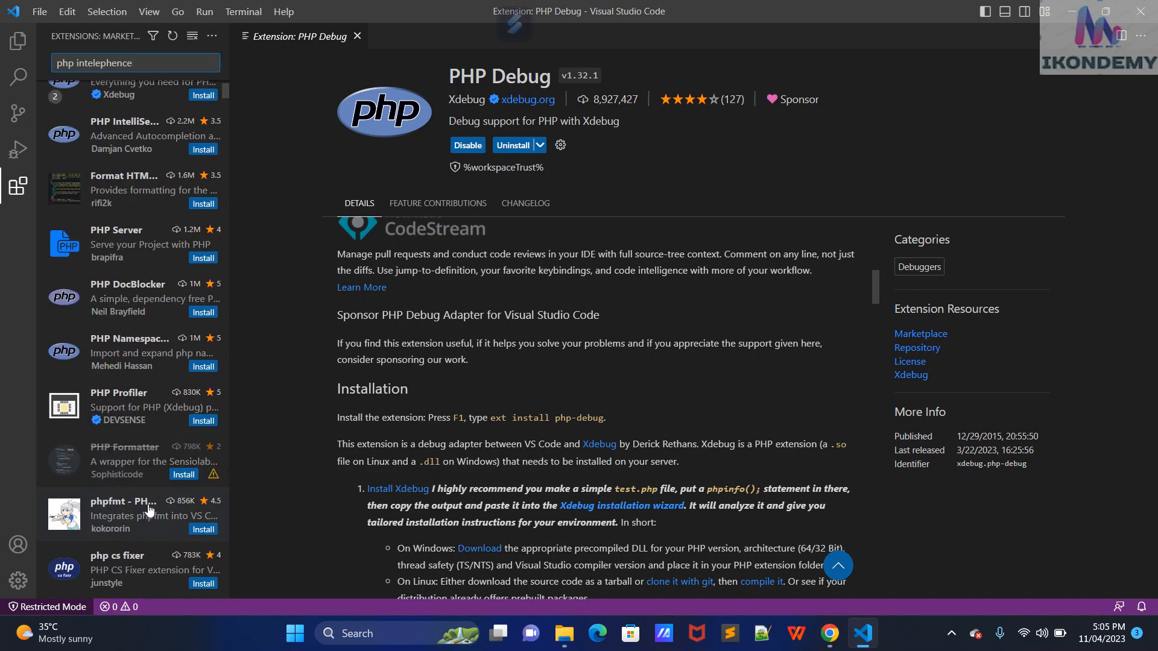
pyautogui.scroll(-2, 151, 519)
pyautogui.scroll(-2, 150, 519)
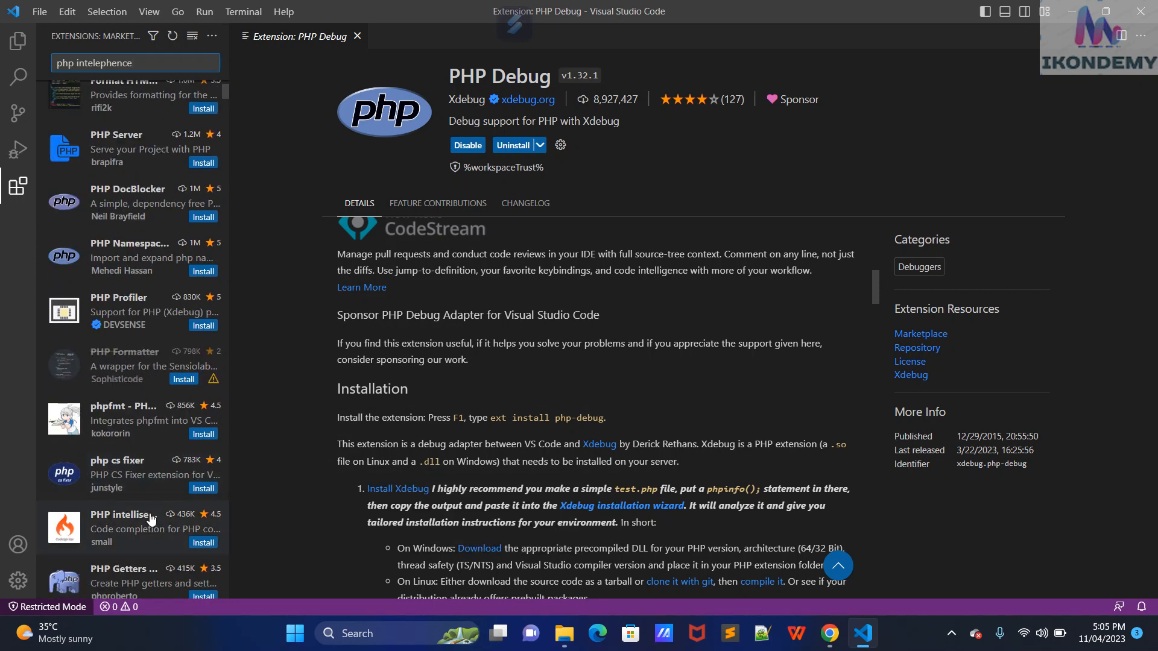
pyautogui.scroll(-2, 144, 507)
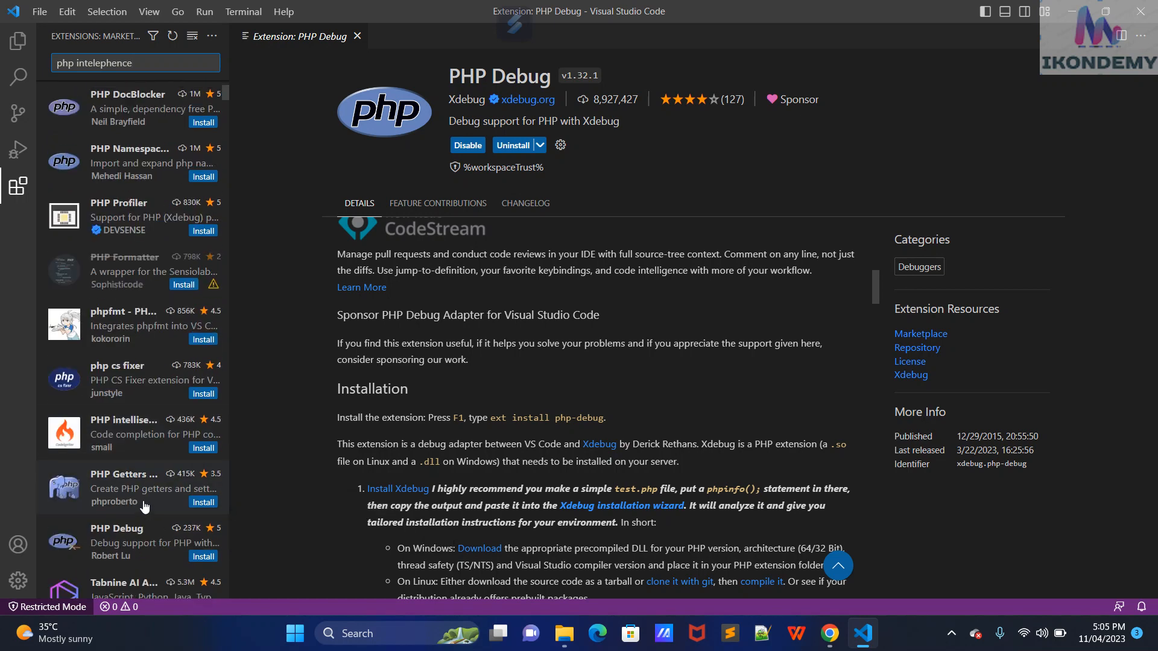
pyautogui.scroll(-2, 145, 509)
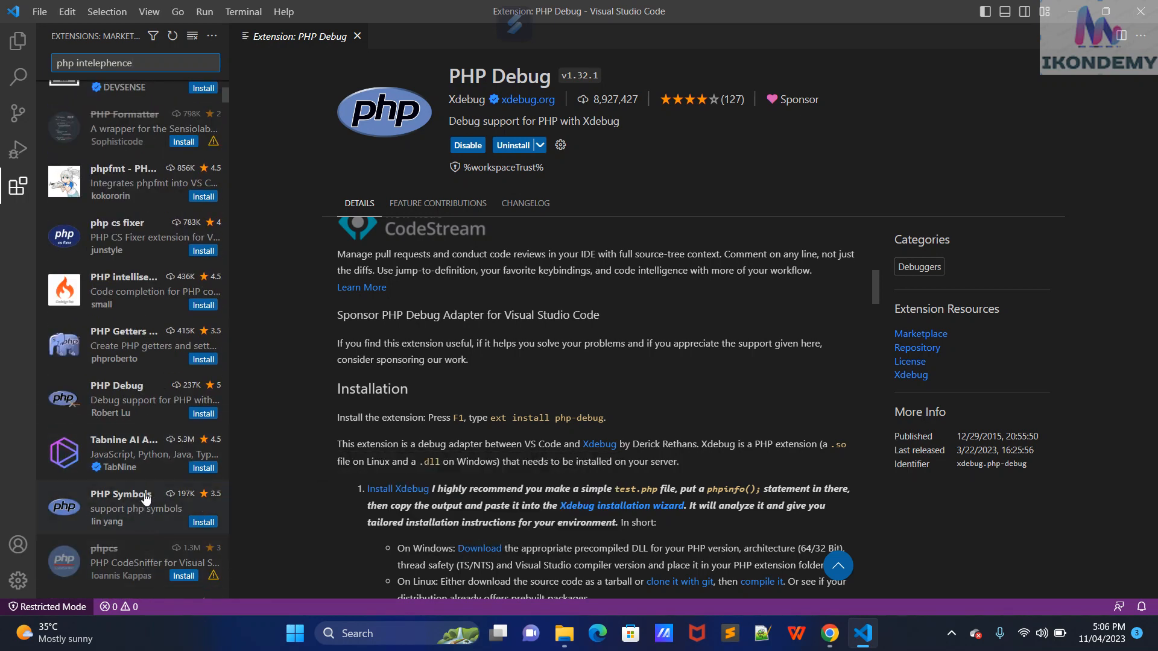
pyautogui.scroll(10, 145, 422)
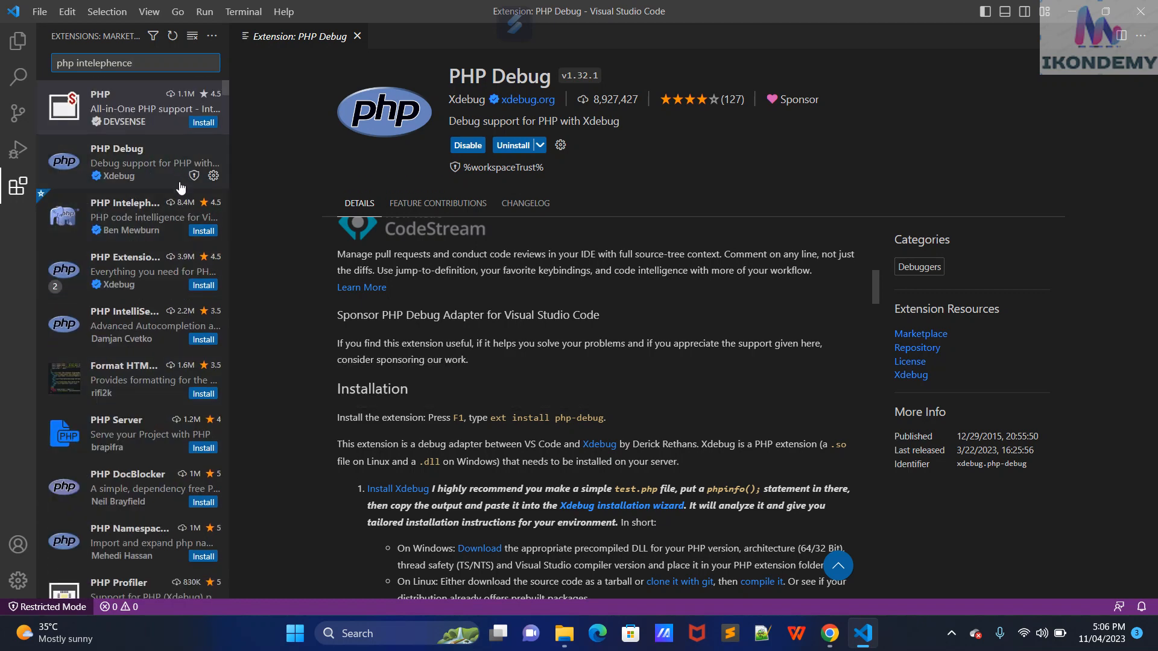
pyautogui.click(140, 225)
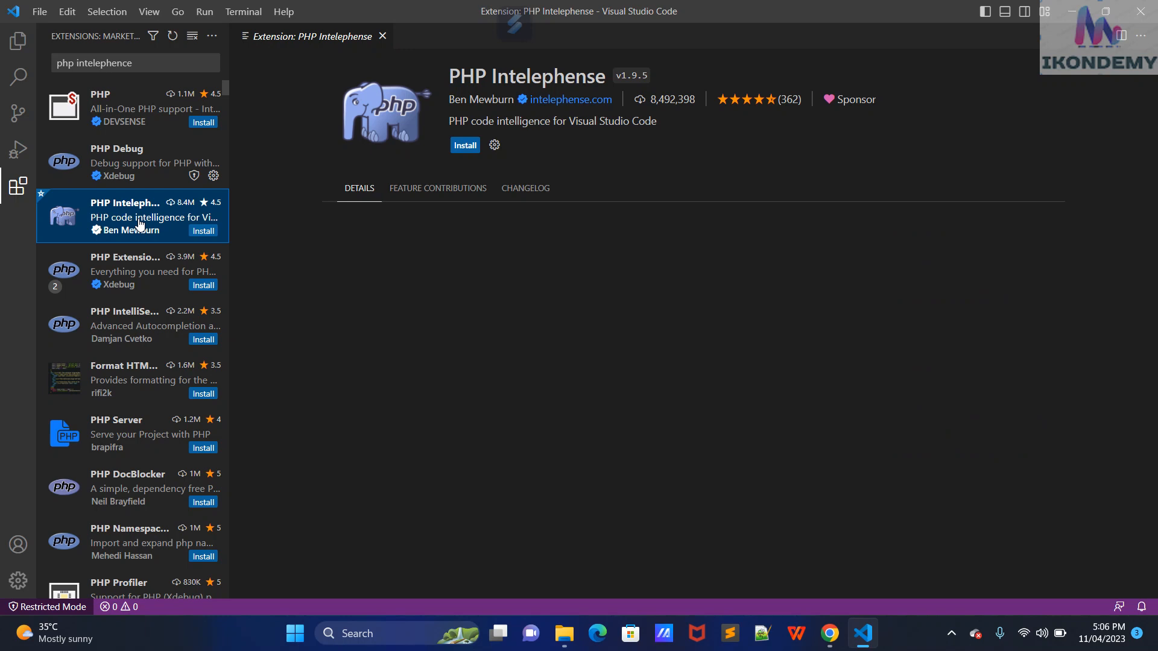
pyautogui.click(464, 147)
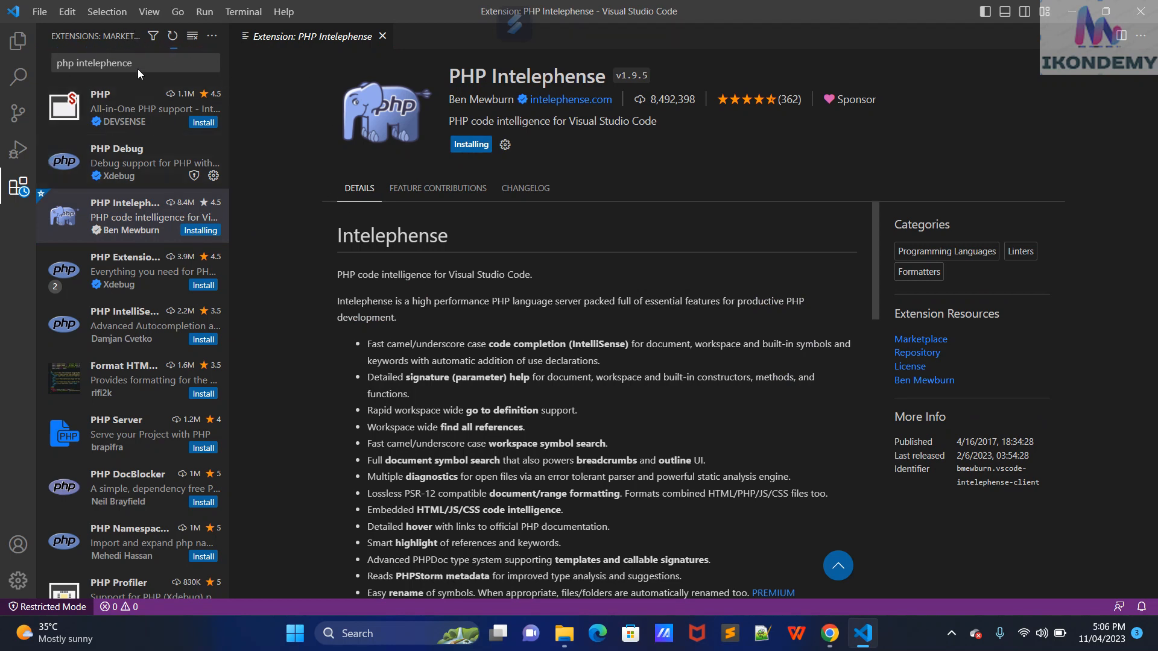
# Step: Search the marketplace for "php namespace resolver" and install the first PHP Namespace Resolver result without trusting the workspace
pyautogui.moveTo(142, 67); pyautogui.dragTo(43, 60)
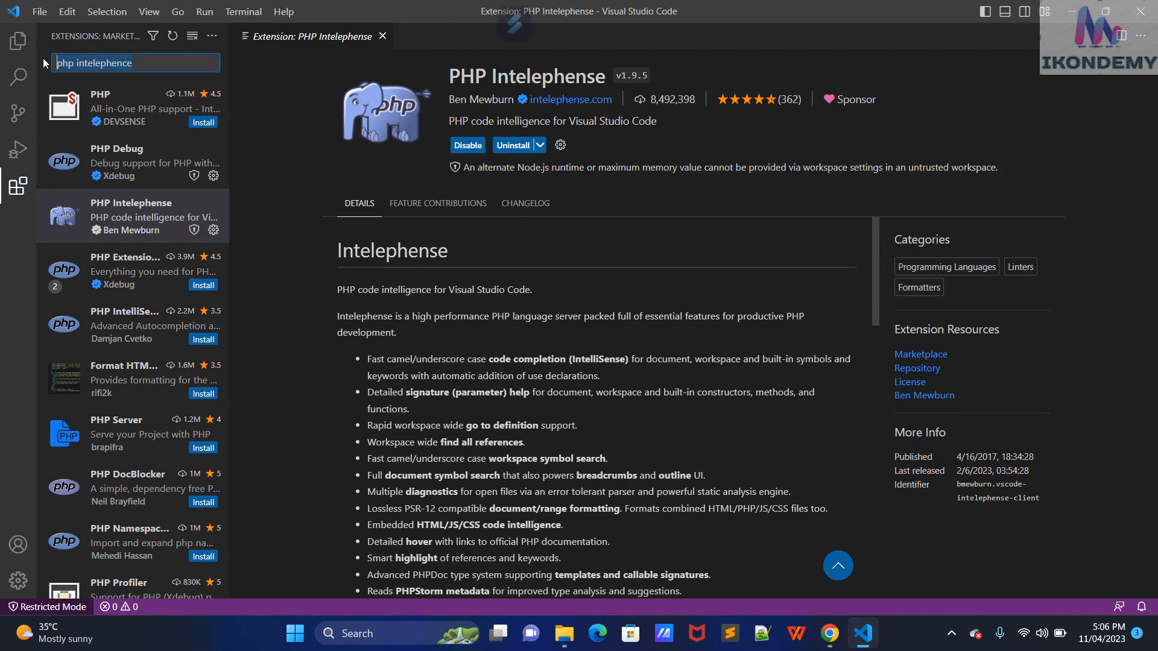
pyautogui.write('php namespace')
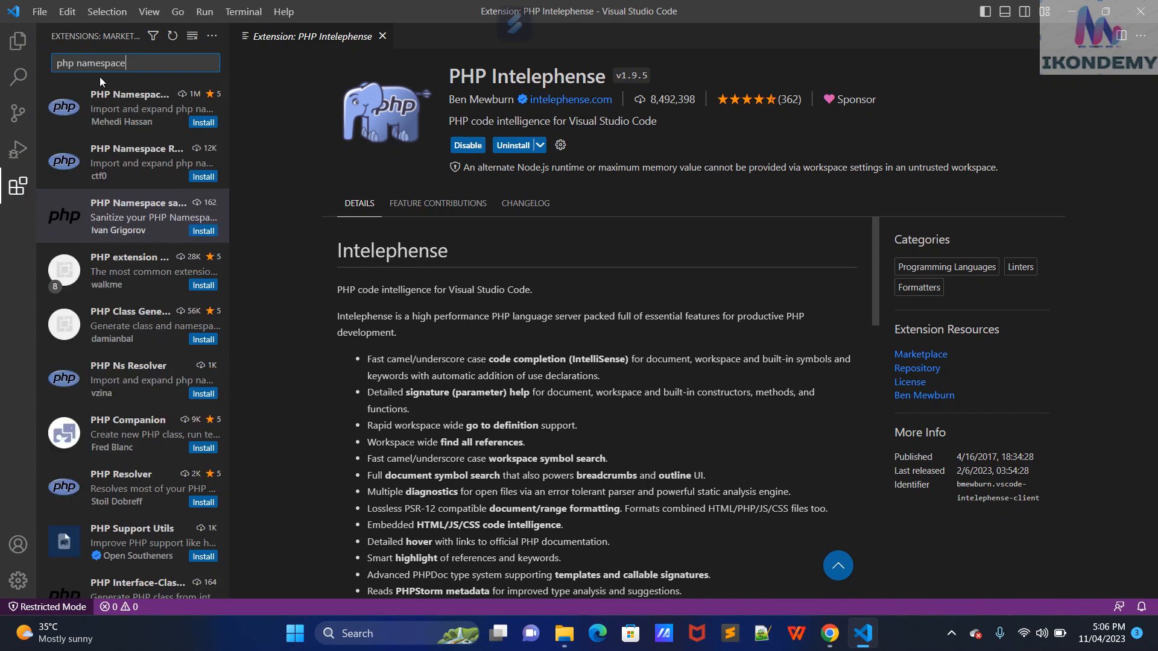
pyautogui.write(' resolver')
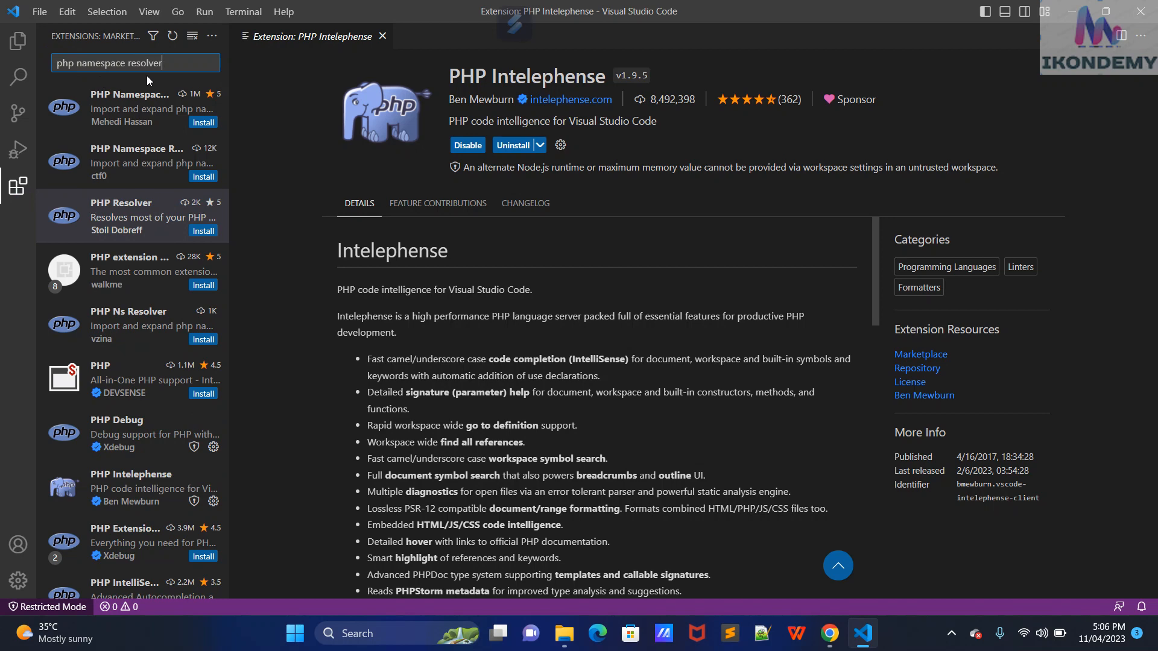
pyautogui.click(136, 115)
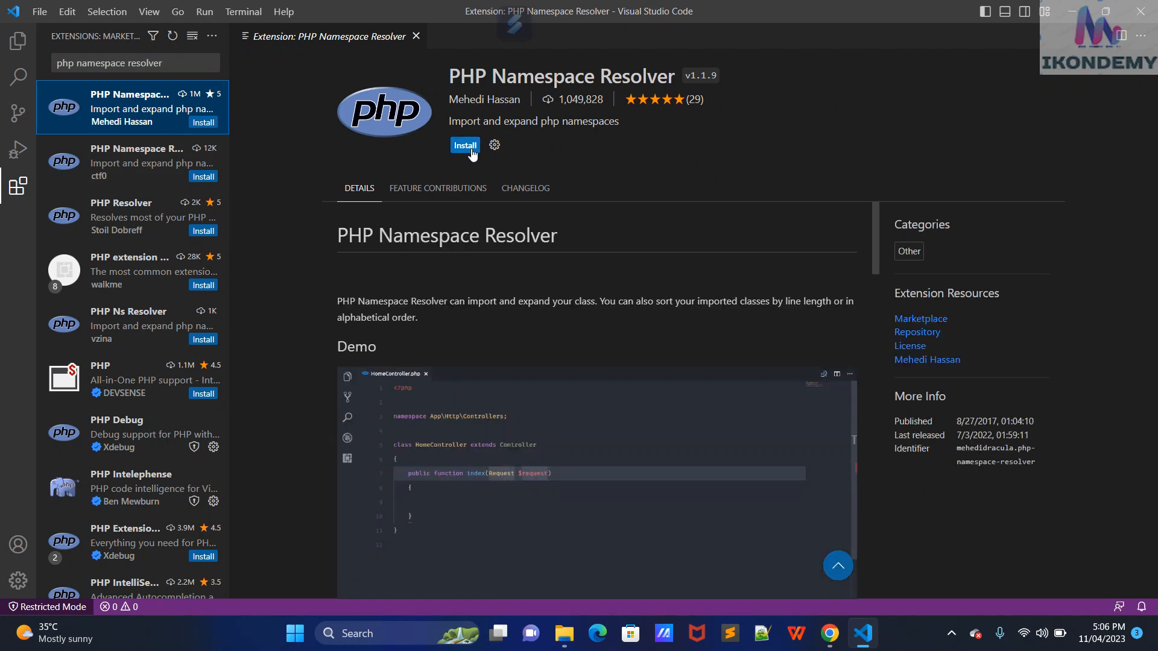
pyautogui.click(465, 145)
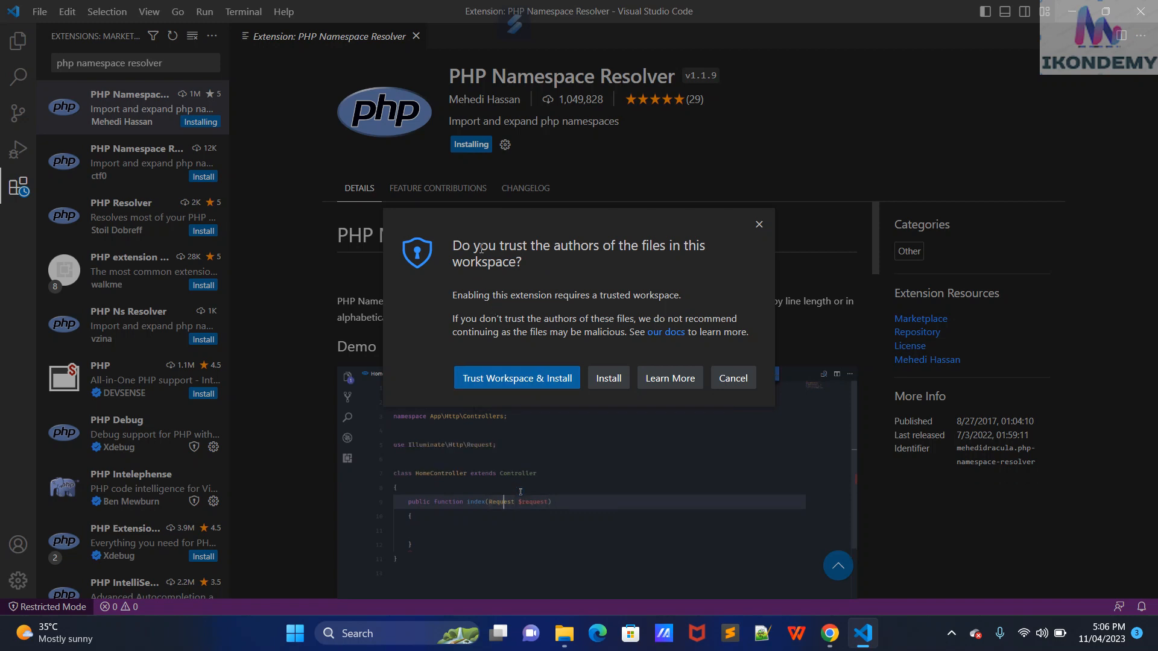
pyautogui.click(608, 380)
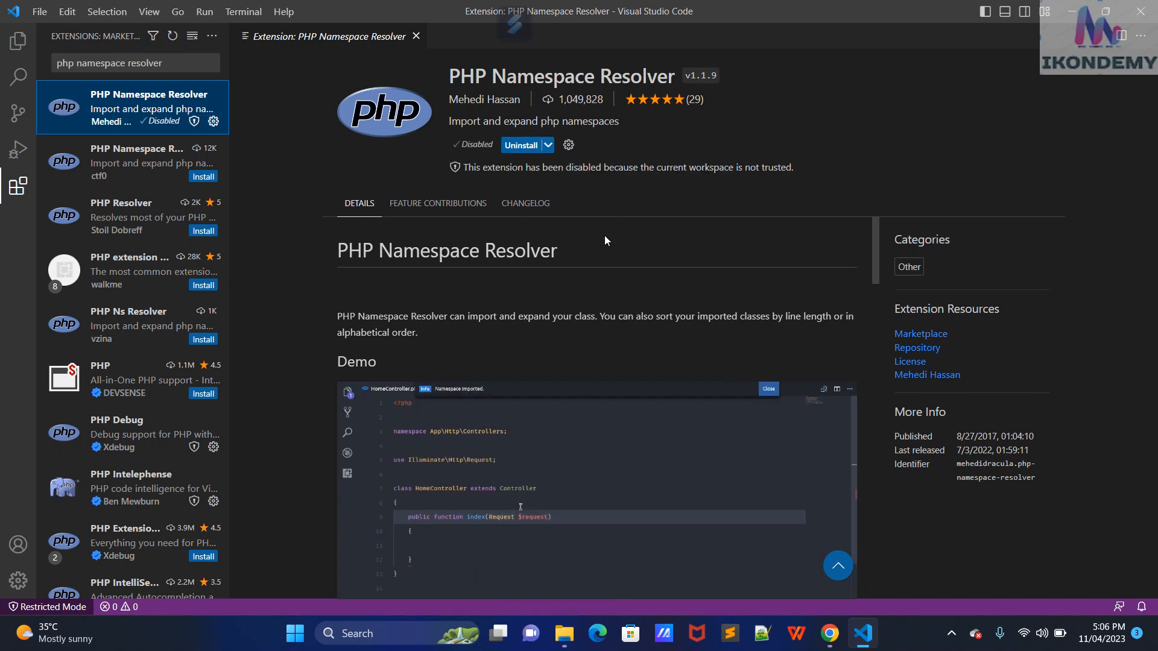
# Step: Search the marketplace for "format html" and install the HTML Format extension without trusting the workspace
pyautogui.moveTo(163, 63); pyautogui.dragTo(54, 50)
pyautogui.write('format')
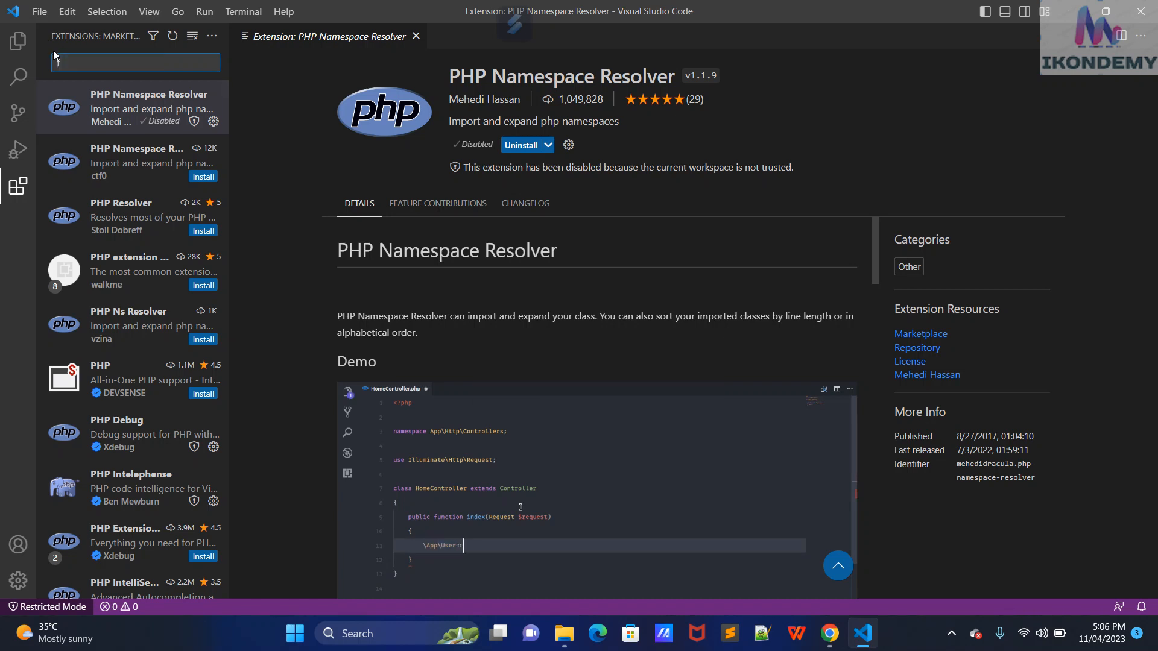
pyautogui.write(' ht')
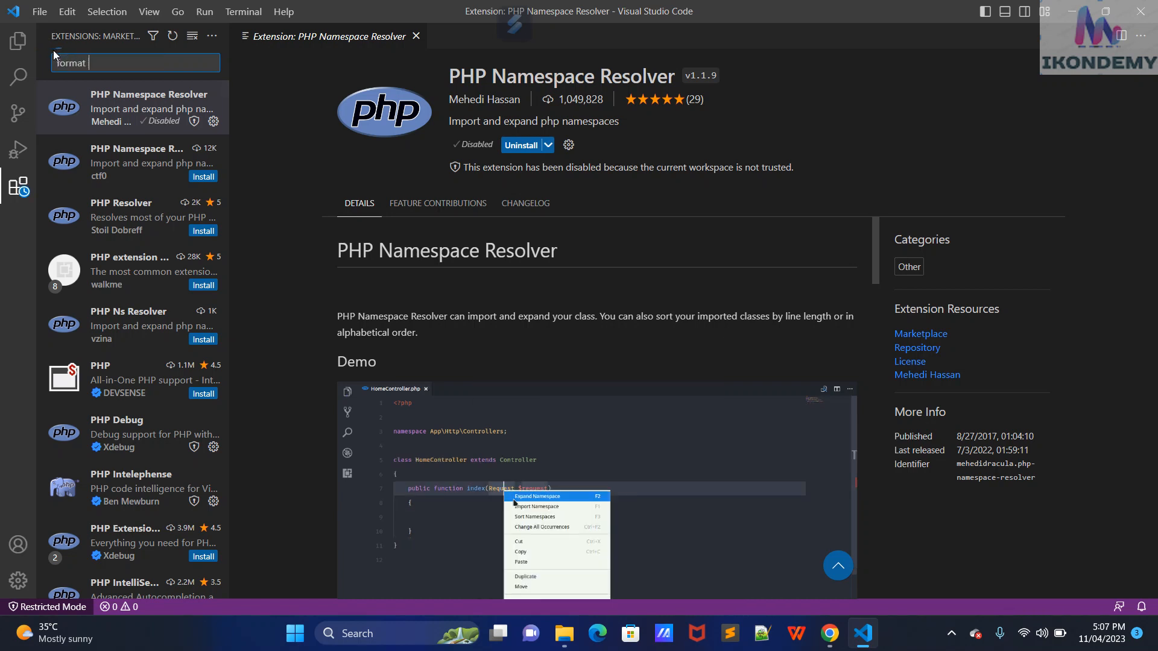
pyautogui.write('ml')
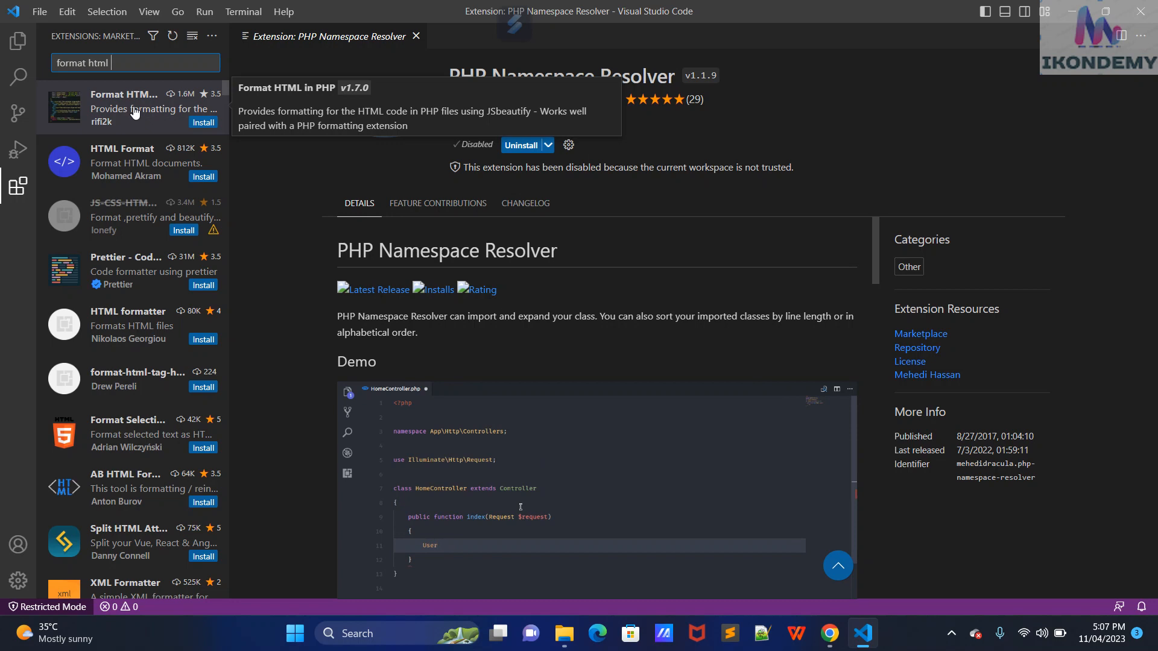
pyautogui.click(120, 171)
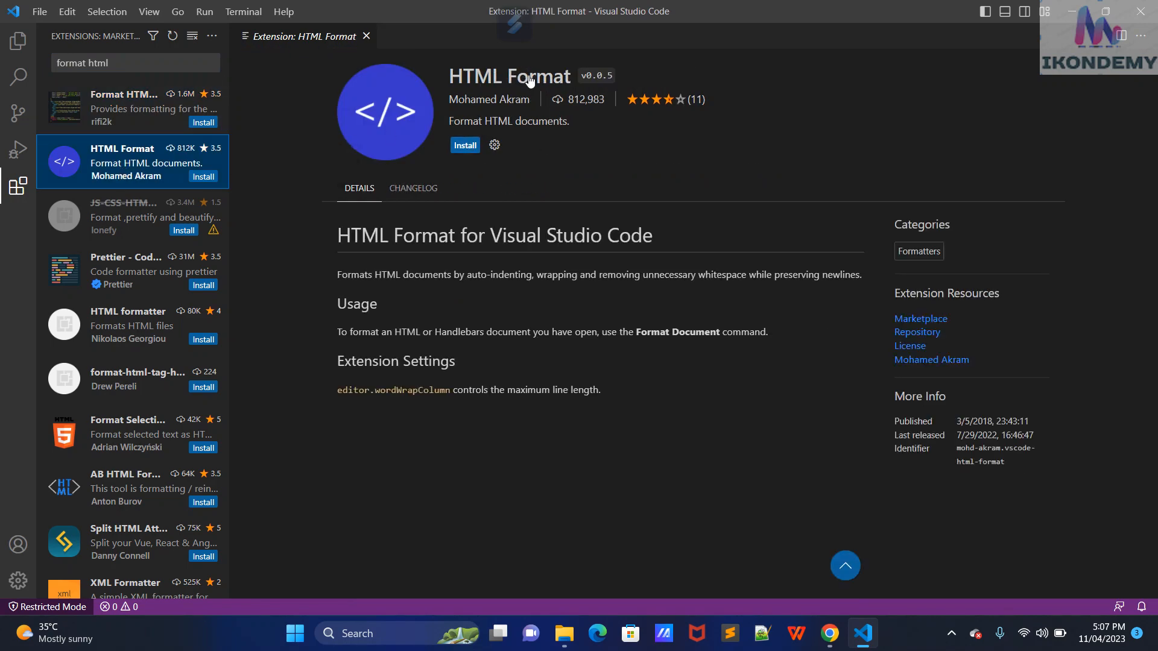
pyautogui.click(465, 145)
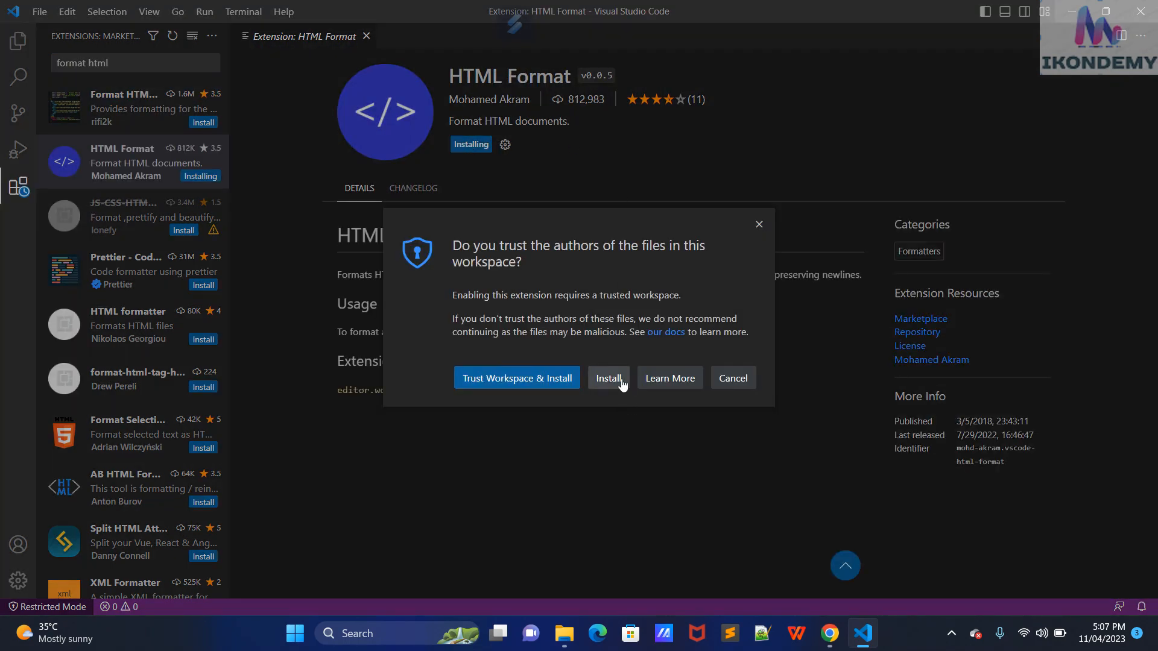
pyautogui.click(608, 378)
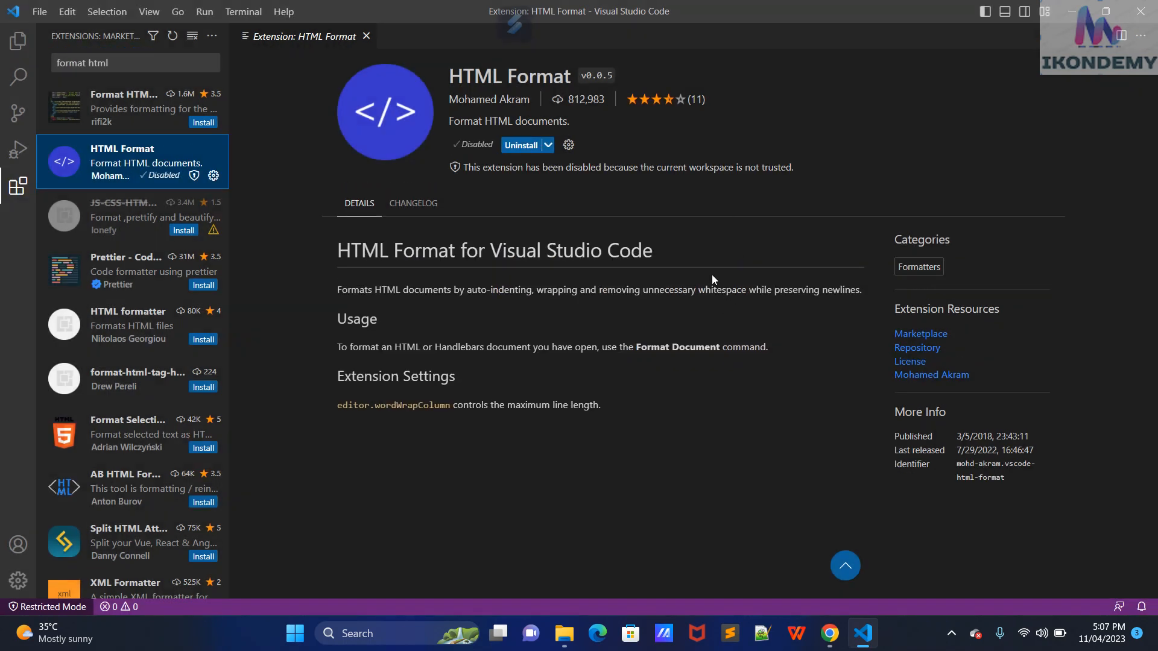
# Step: Search the marketplace for "prettier" and install the Prettier - Code formatter extension
pyautogui.moveTo(137, 63); pyautogui.dragTo(23, 65)
pyautogui.write('p')
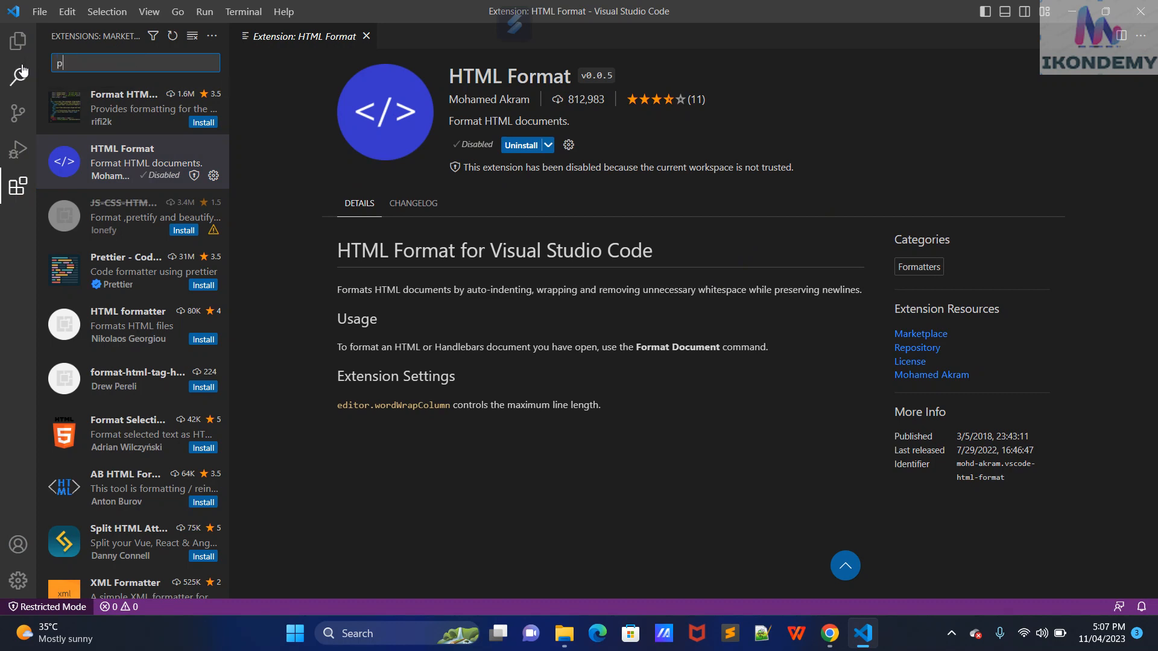
pyautogui.write('rettier')
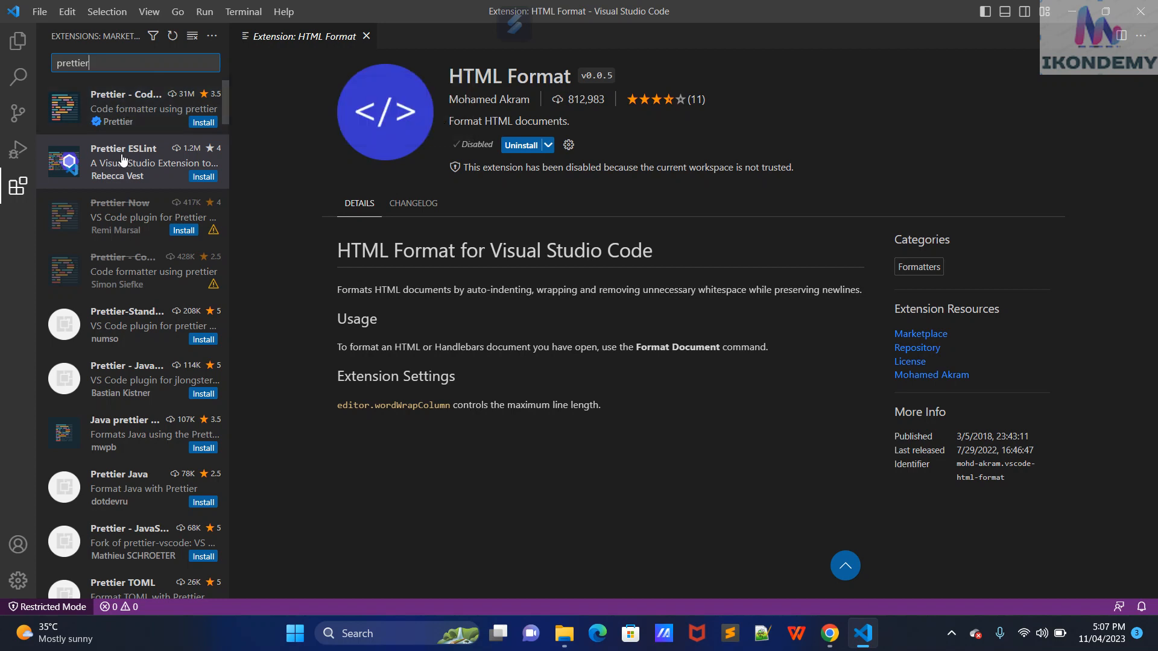
pyautogui.click(132, 101)
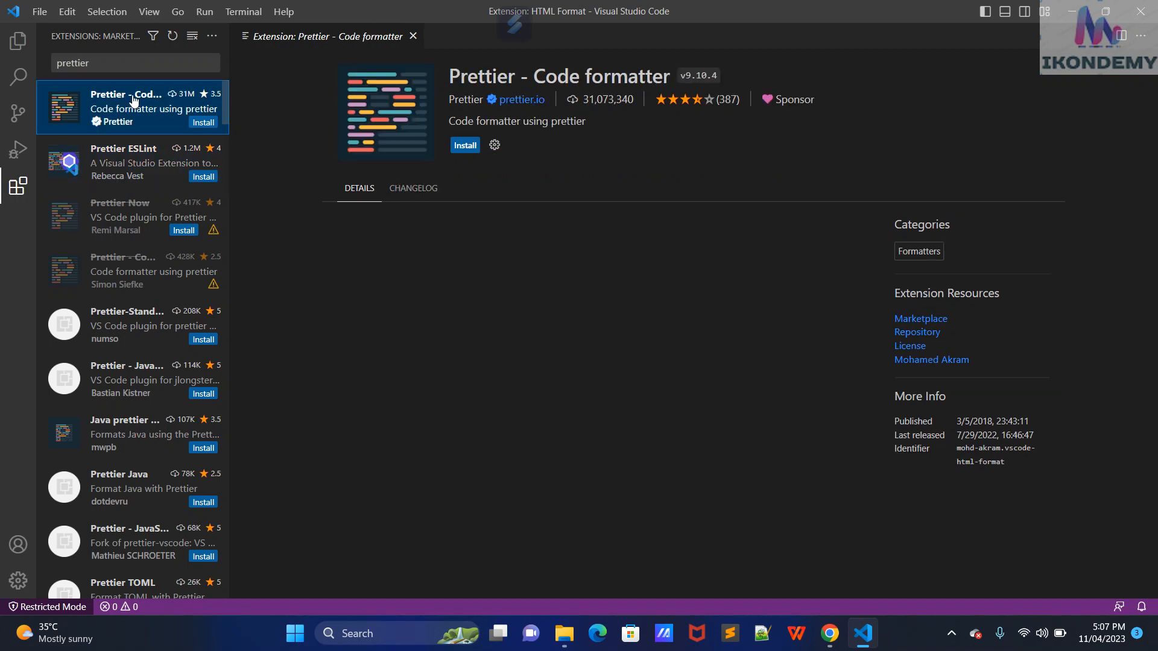
pyautogui.click(463, 151)
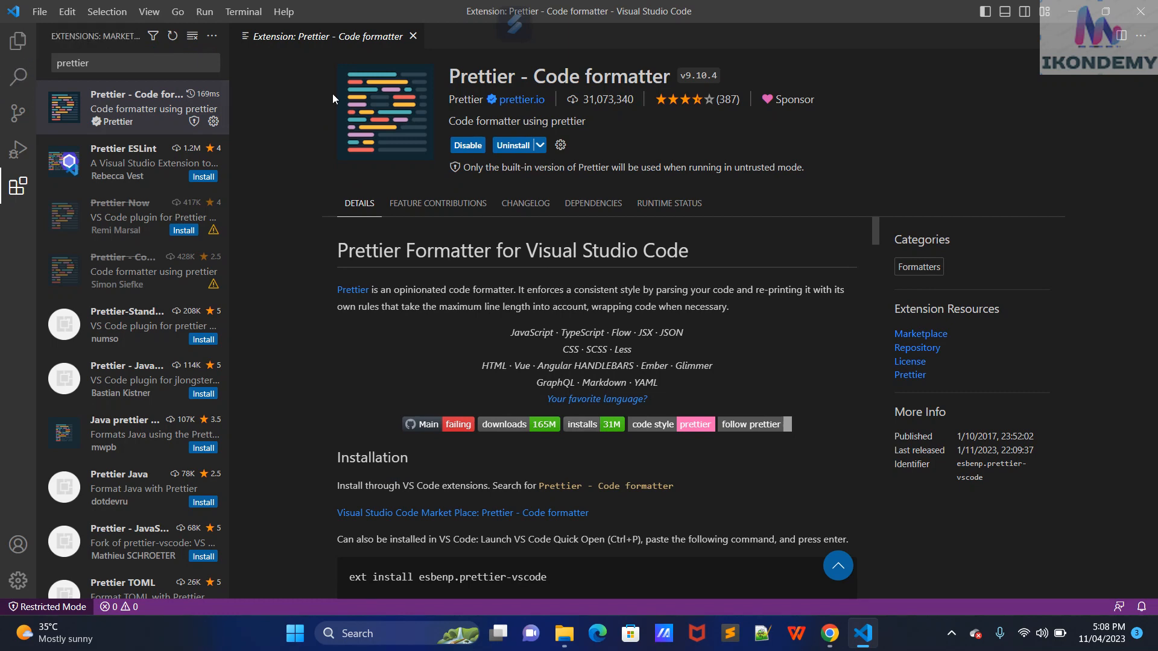
# Step: Close the Prettier extension page, return to the file Explorer and exit Visual Studio Code
pyautogui.click(413, 37)
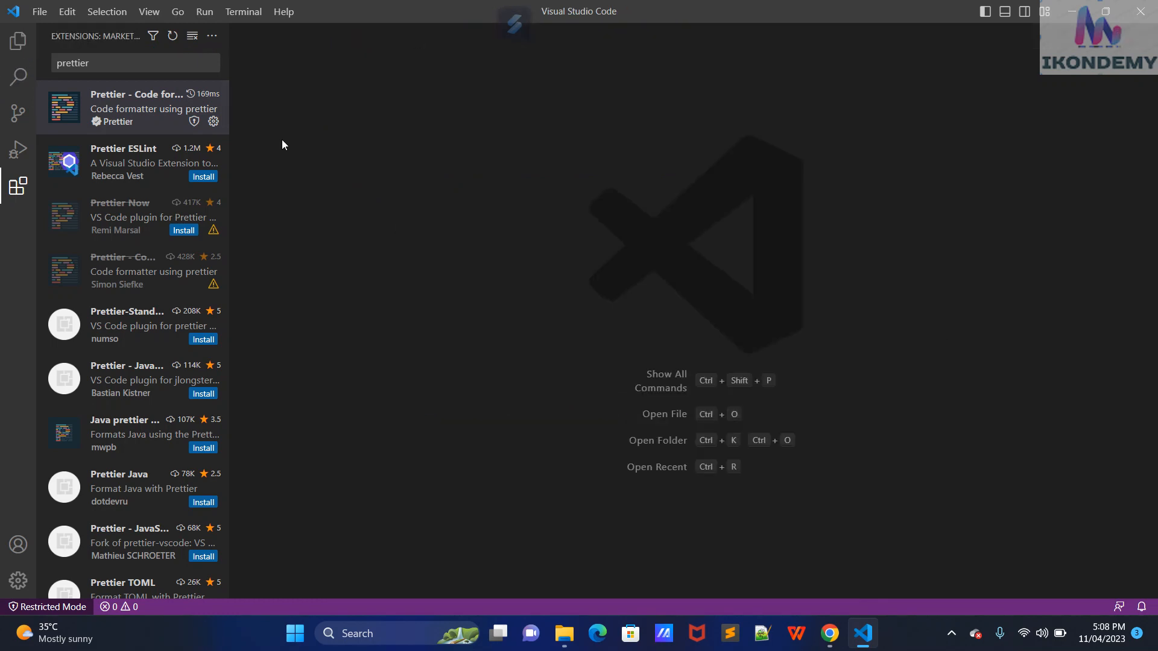
pyautogui.click(18, 40)
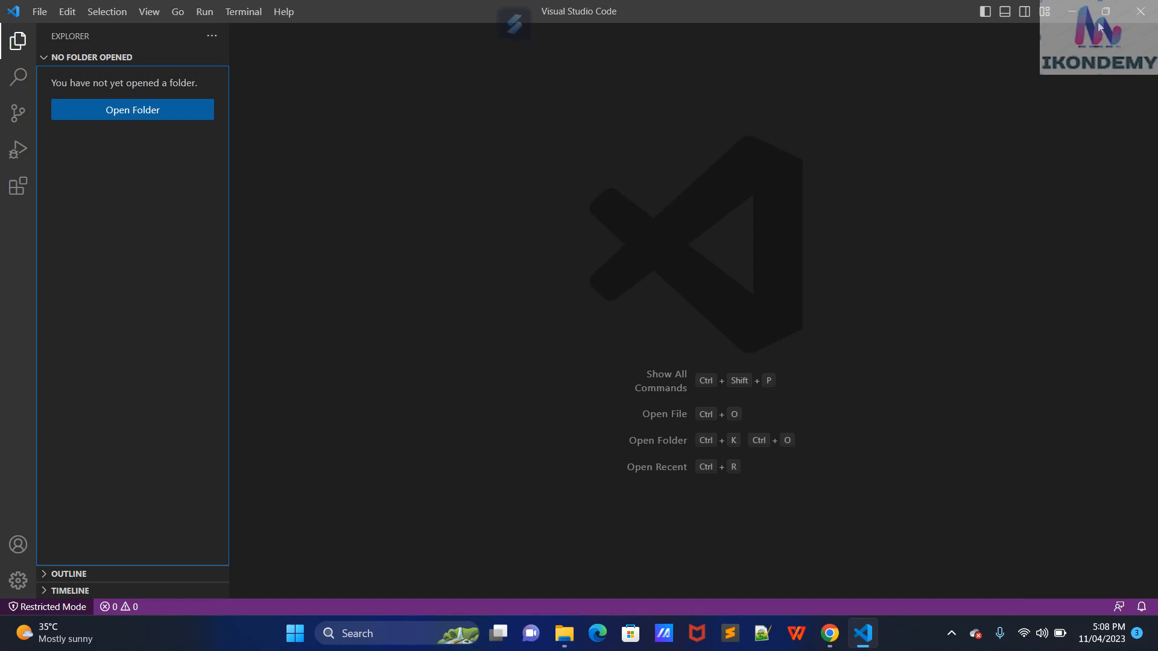
pyautogui.click(1139, 11)
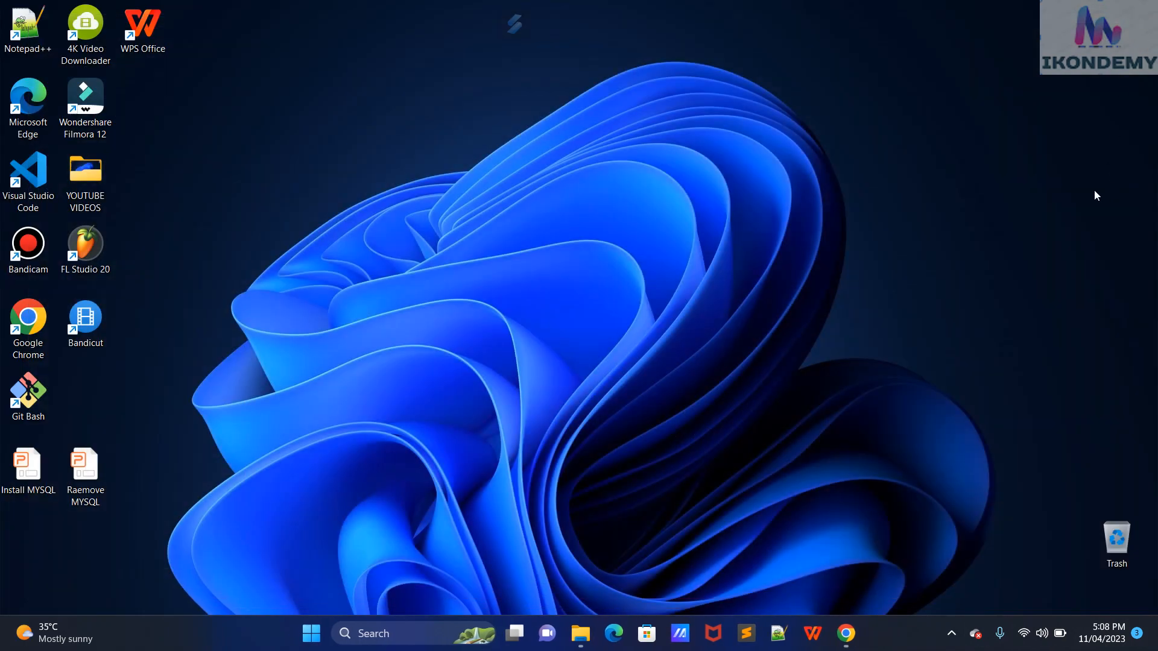